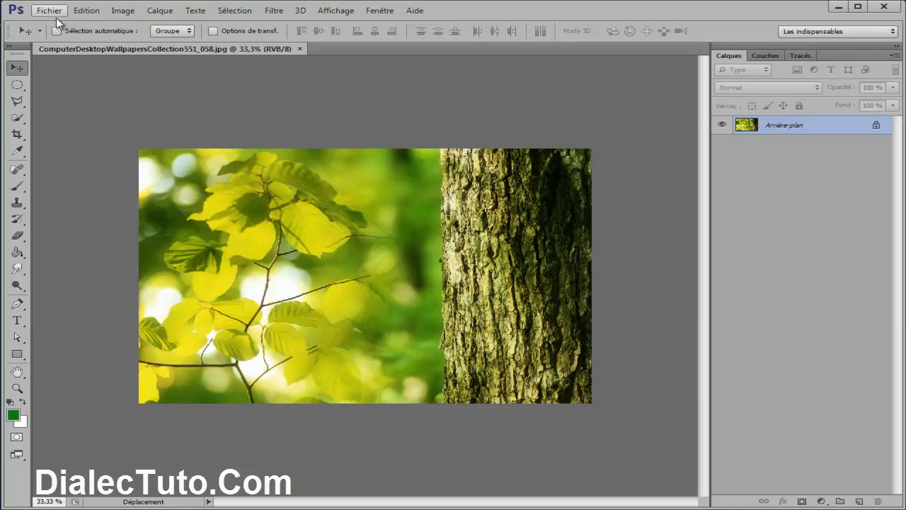
Create a new blank document using the Web preset at 800 x 600 pixels
click(50, 11)
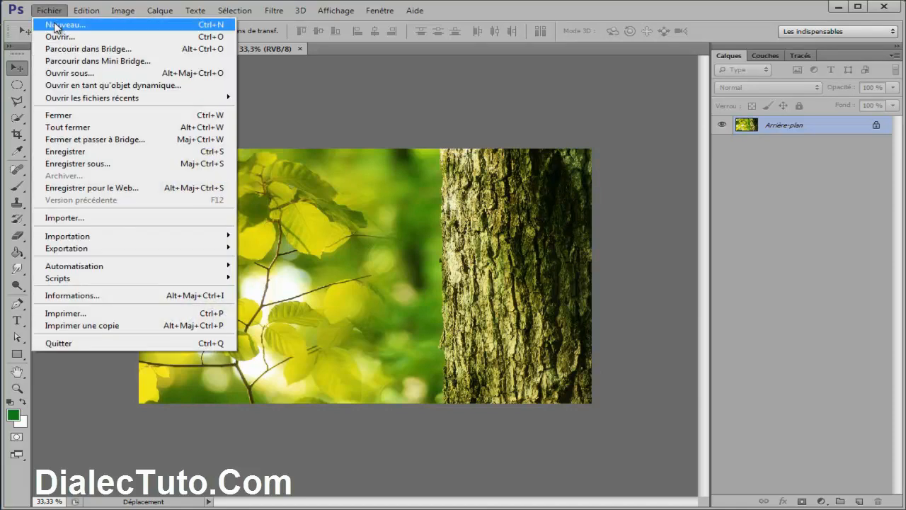
click(58, 25)
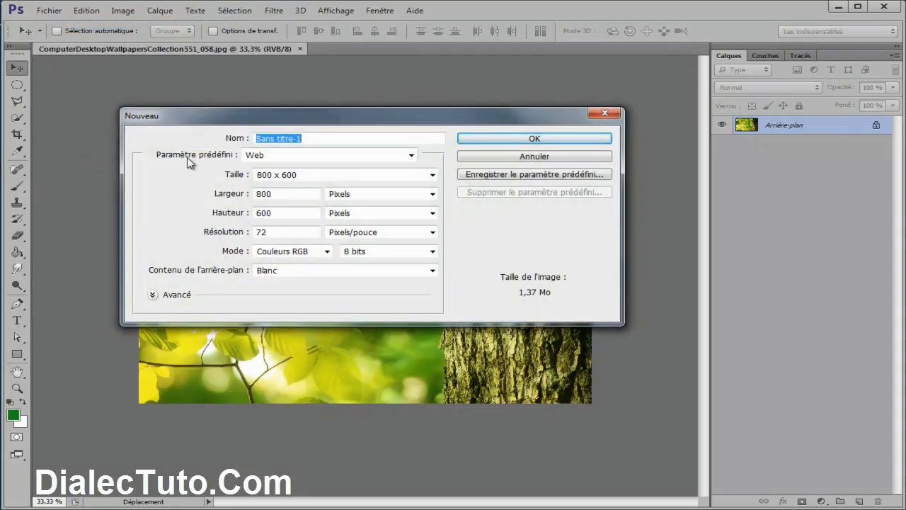
click(267, 159)
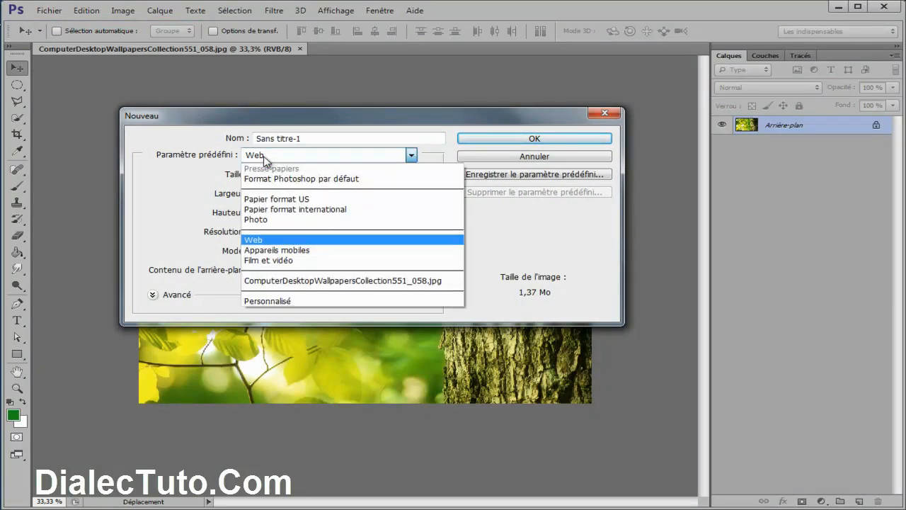
click(255, 242)
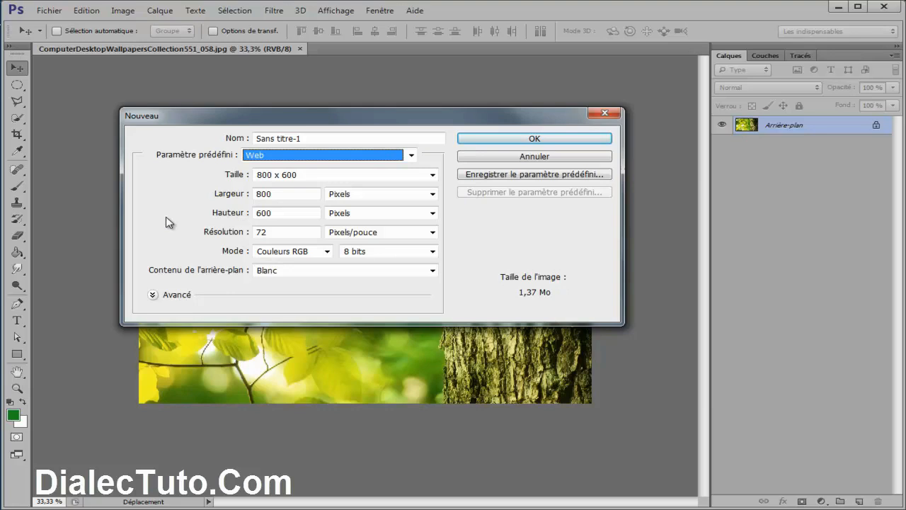
click(276, 179)
click(276, 186)
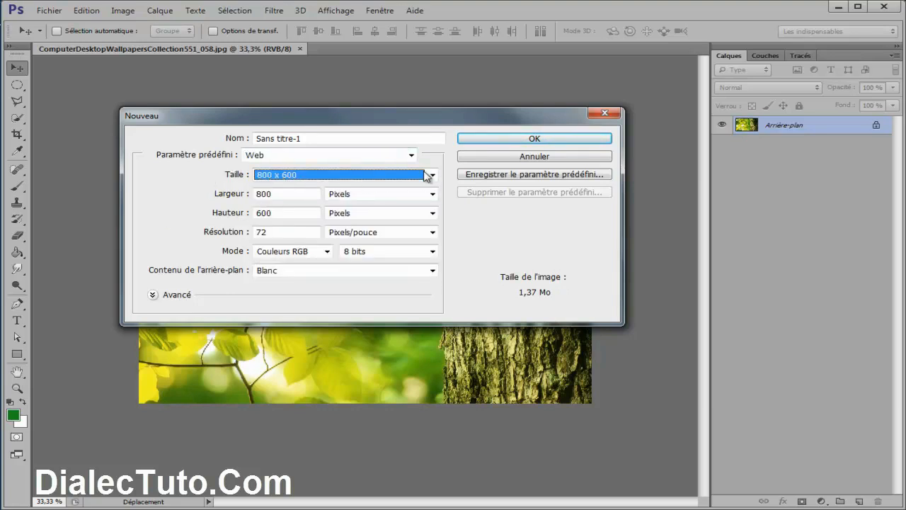
click(506, 143)
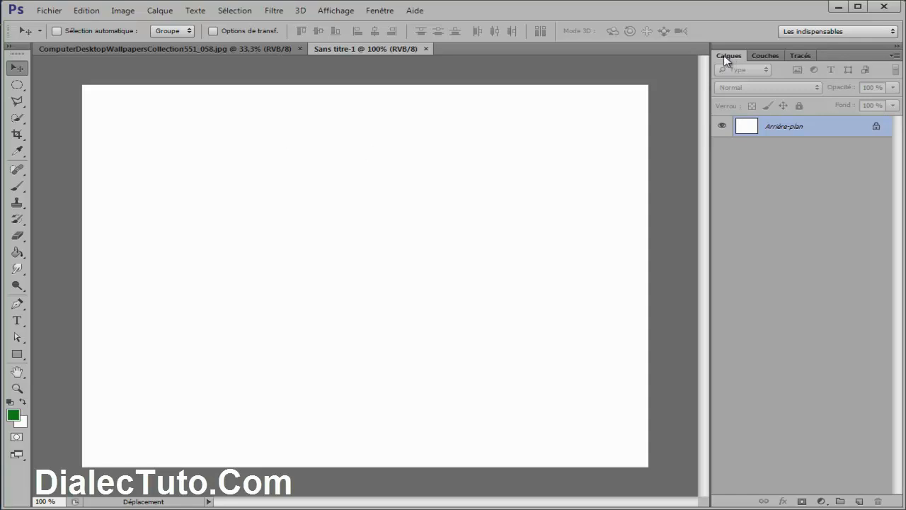
Undock and close the Calques panel, and restore it to the dock beside Couches and Tracés
drag(735, 56, 482, 97)
click(630, 79)
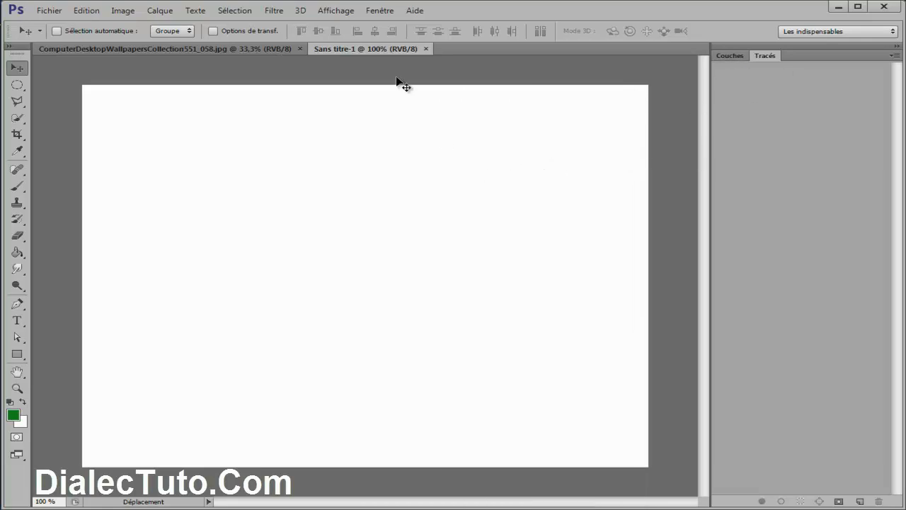
click(381, 11)
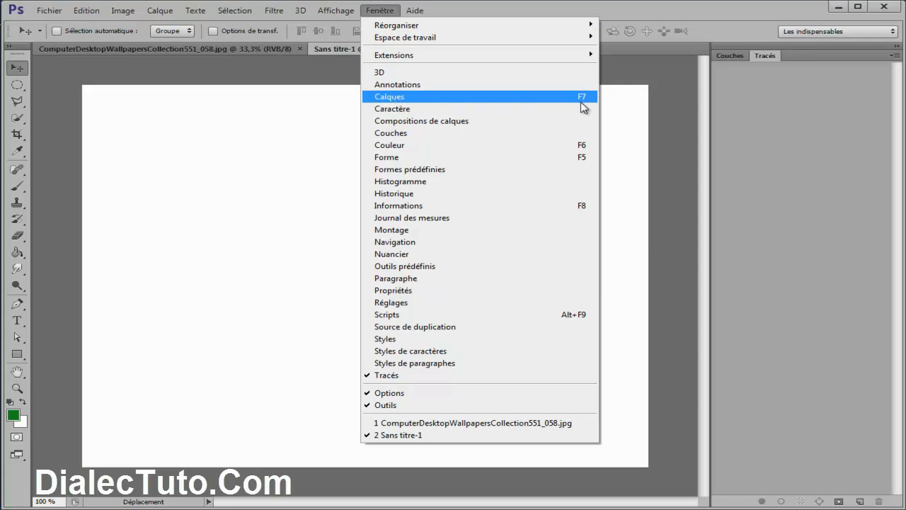
click(425, 103)
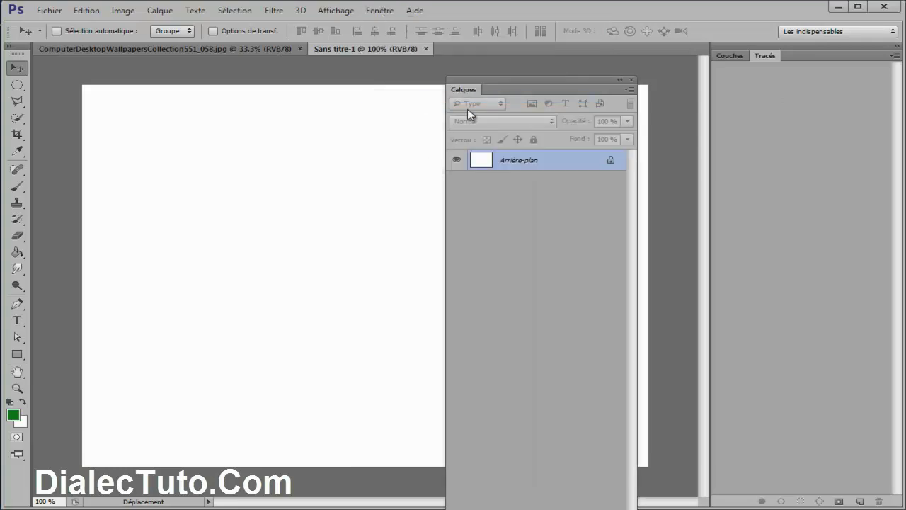
drag(469, 93, 746, 56)
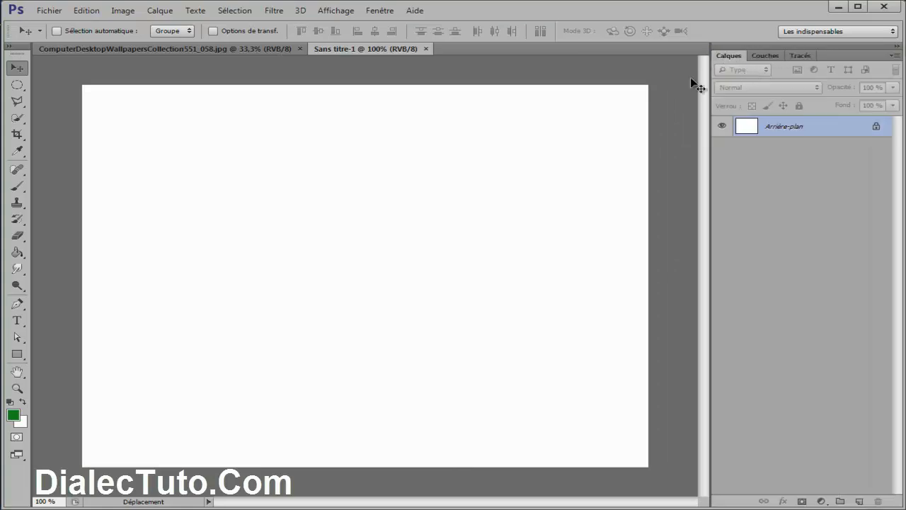
Collapse the panel dock to icons, show the Calques panel from its icon, and expand the dock again
click(896, 48)
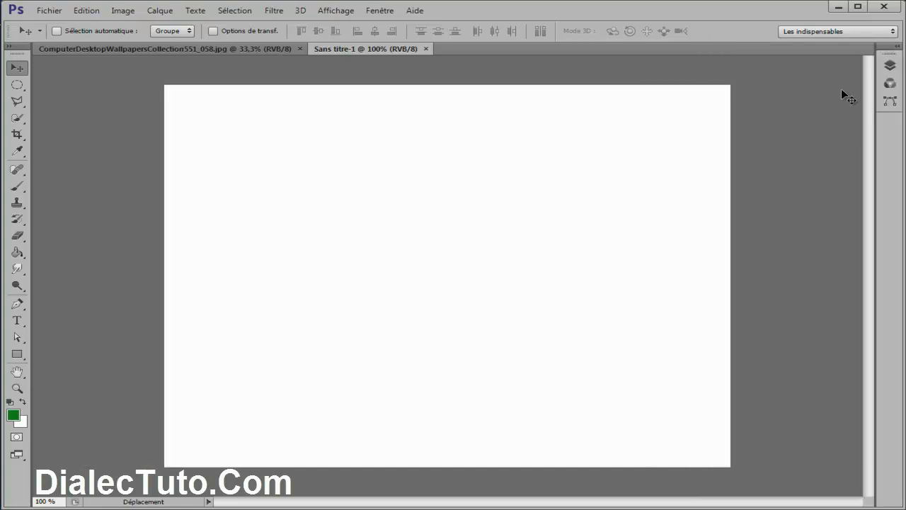
click(888, 72)
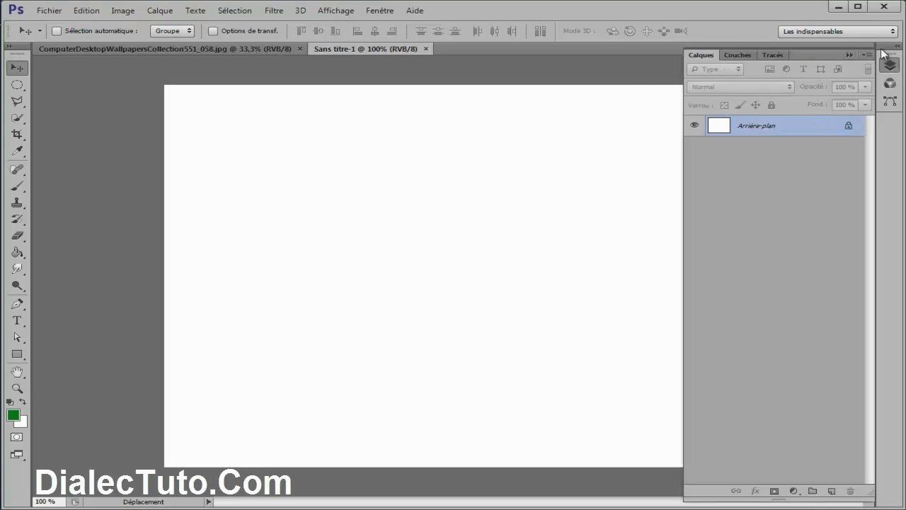
click(897, 48)
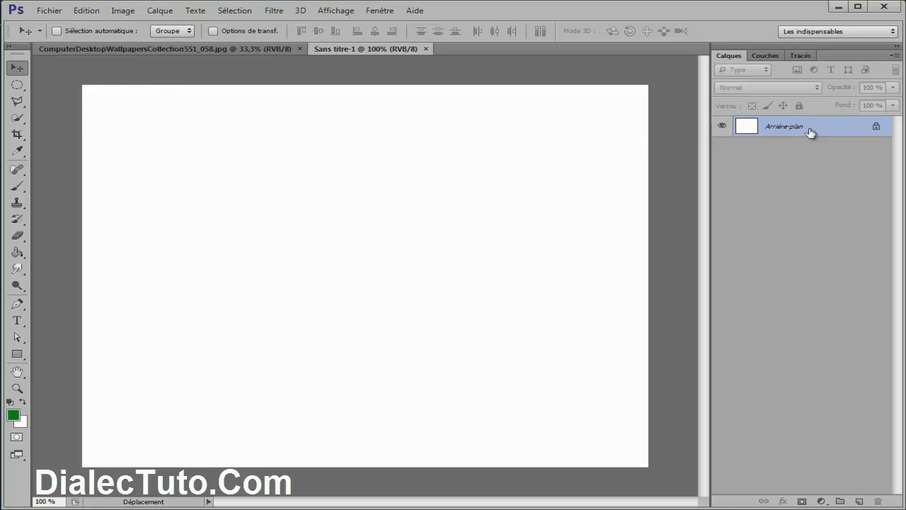
View the layers of the ComputerDesktopWallpapersCollection551_058.jpg document and return to the Sans titre-1 document
click(212, 49)
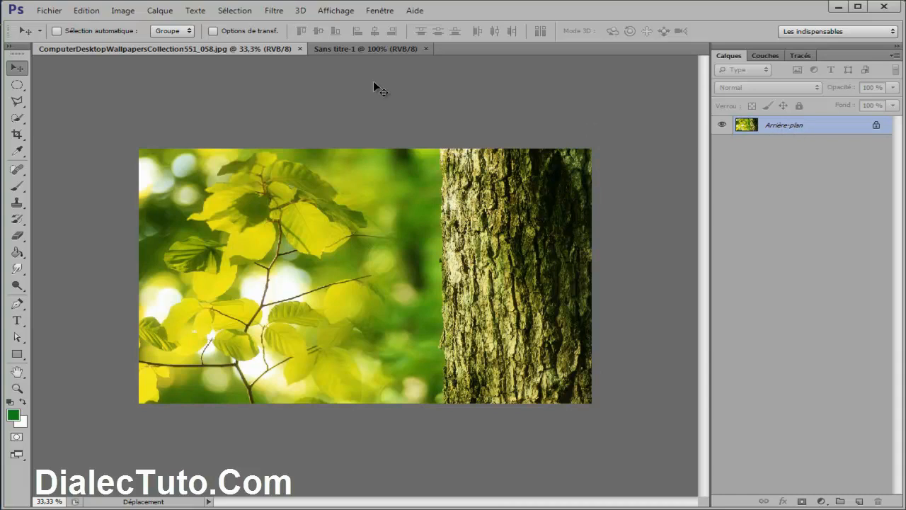
click(353, 48)
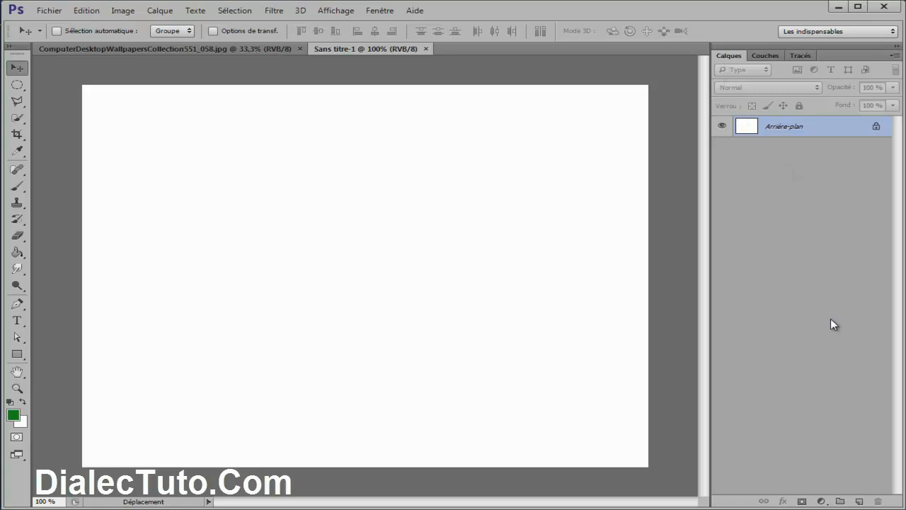
Add a new layer and make a green-filled ellipse on it in the canvas's upper-left area, leaving nothing selected
click(859, 501)
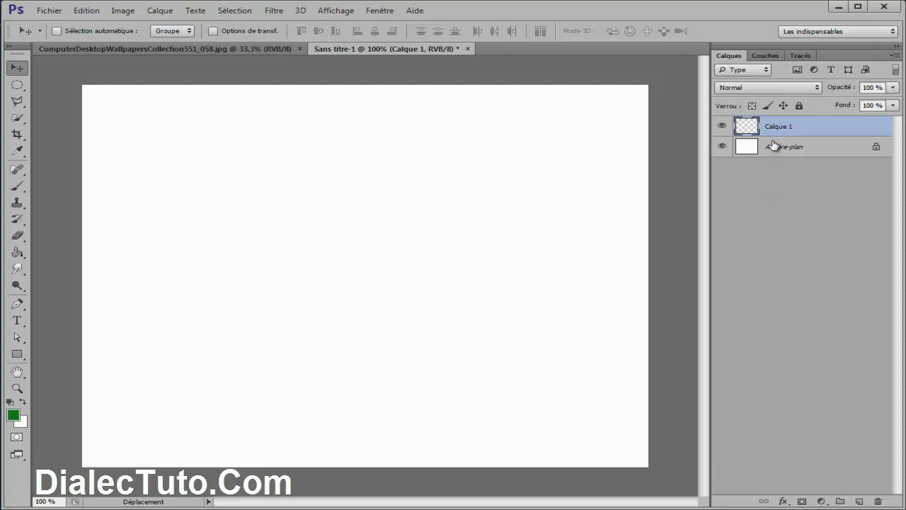
click(17, 84)
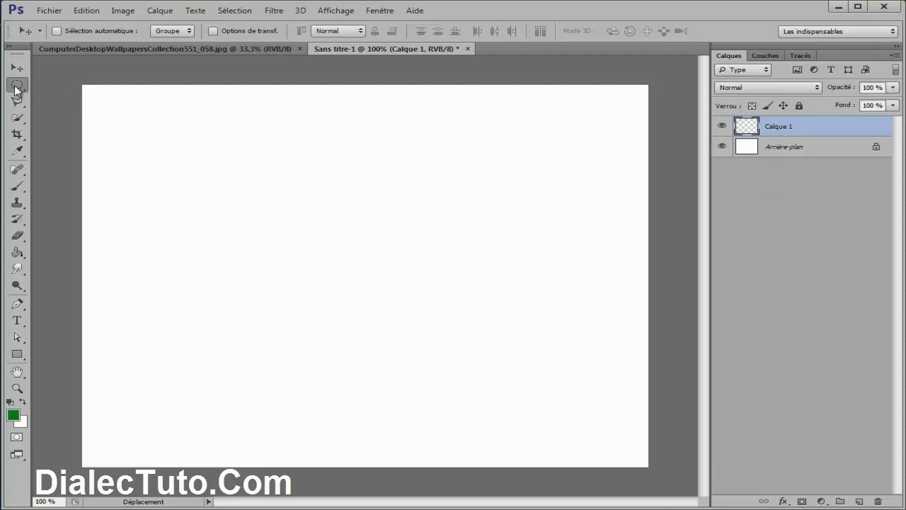
drag(146, 146, 232, 225)
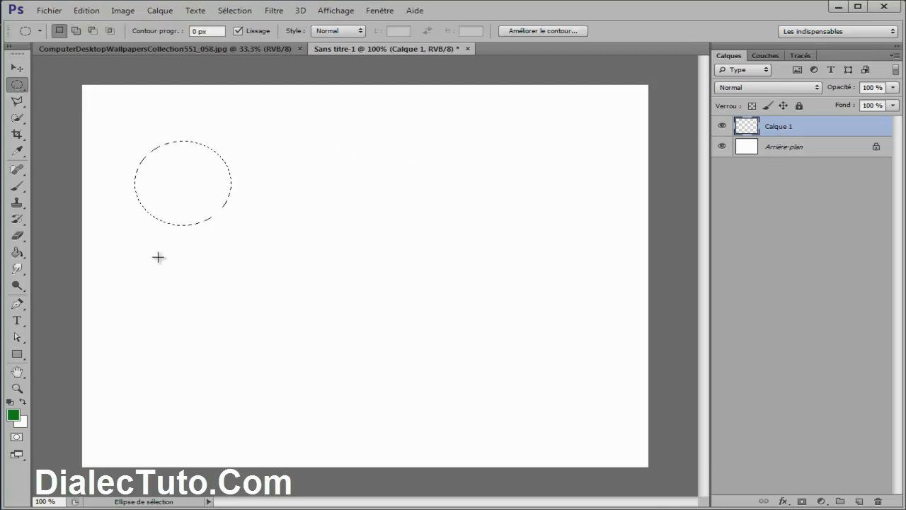
click(18, 253)
click(174, 187)
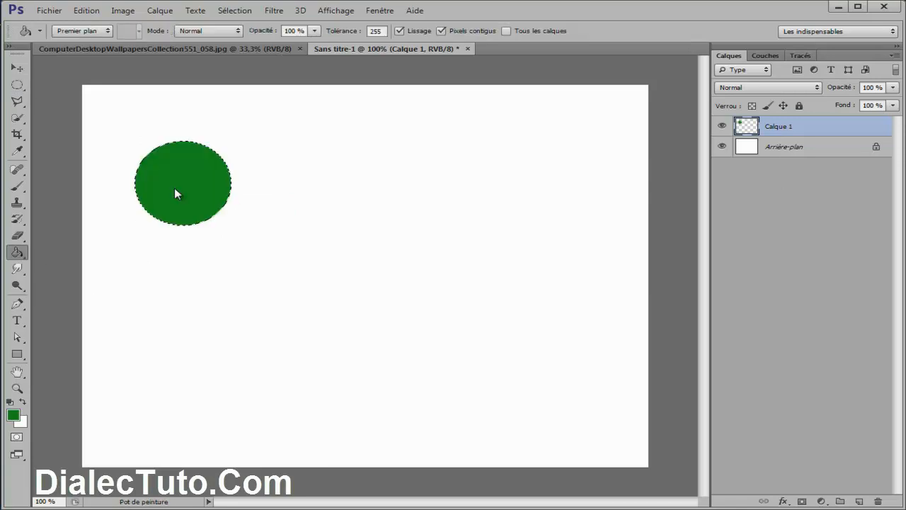
click(235, 11)
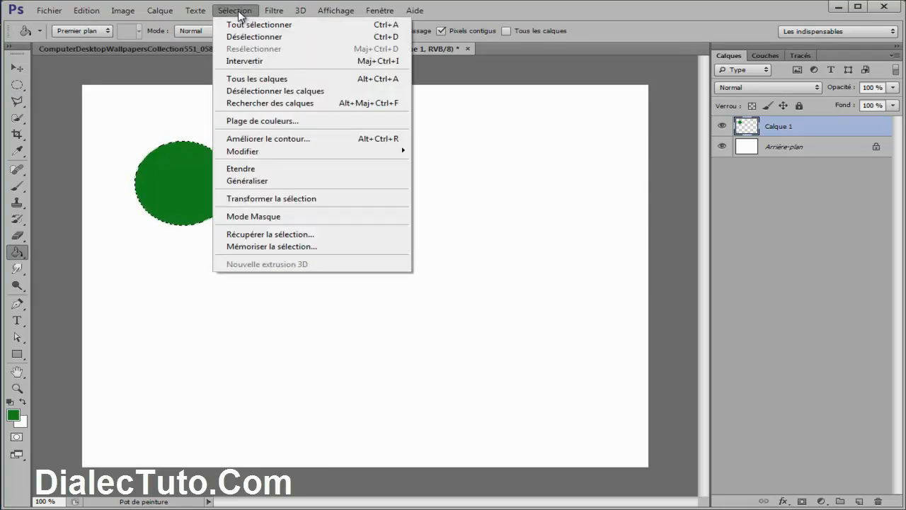
click(243, 36)
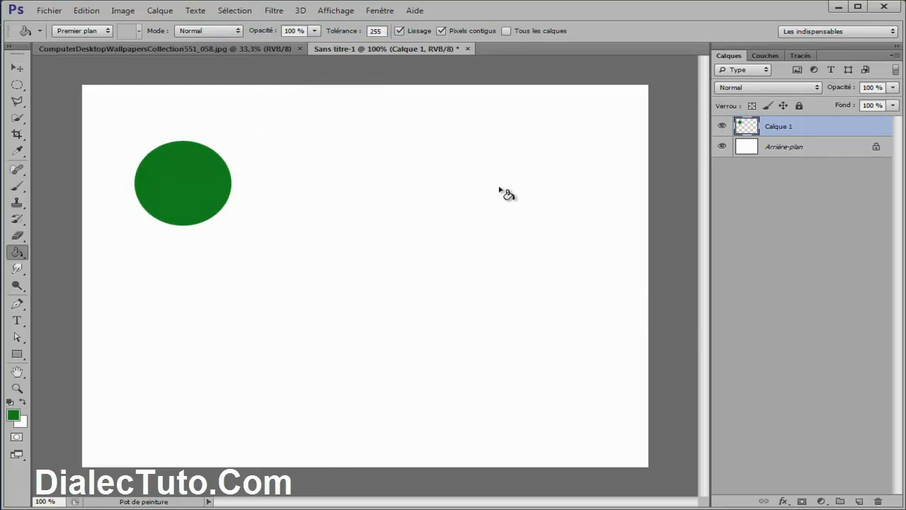
Create a new layer named Rouge with normal mode and 100 % opacity
click(157, 13)
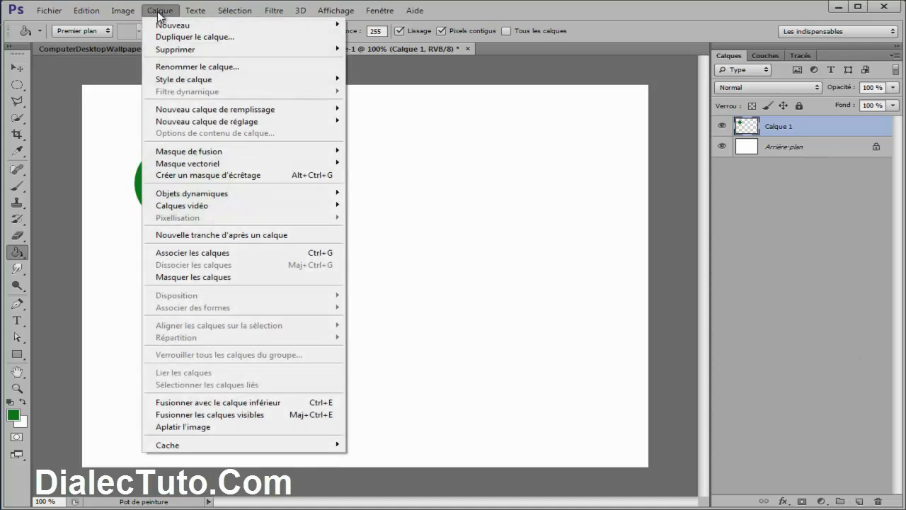
mouse_move(177, 28)
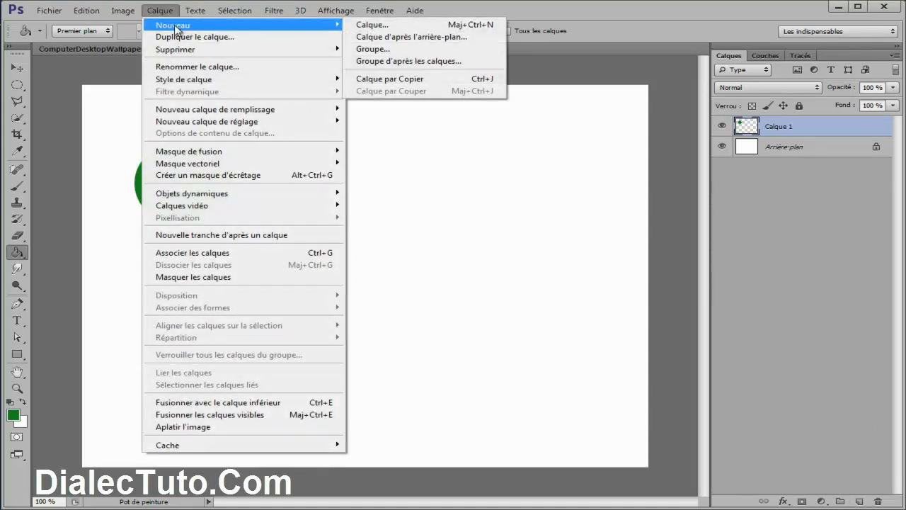
click(386, 29)
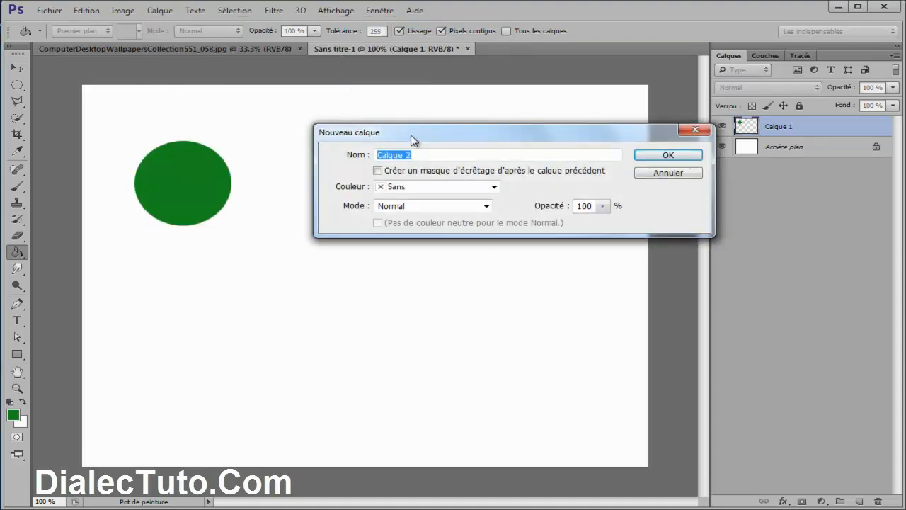
drag(411, 138, 378, 147)
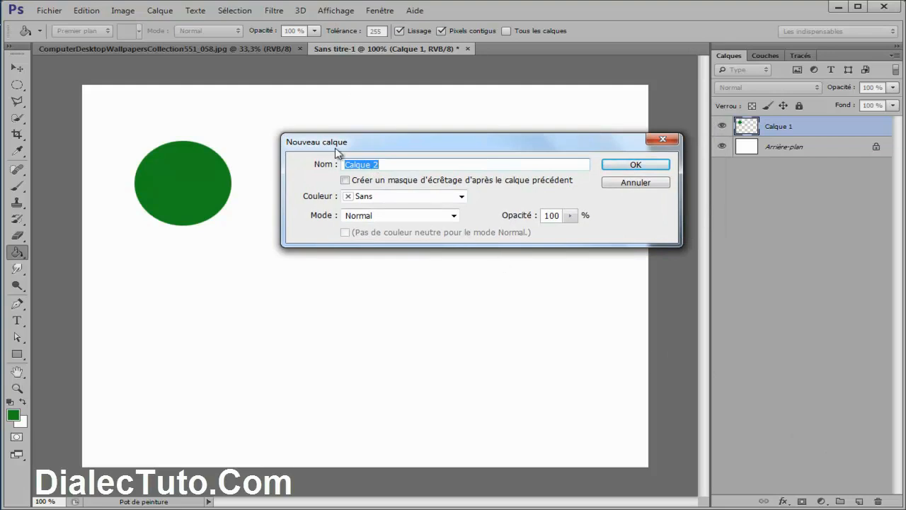
drag(335, 145, 316, 133)
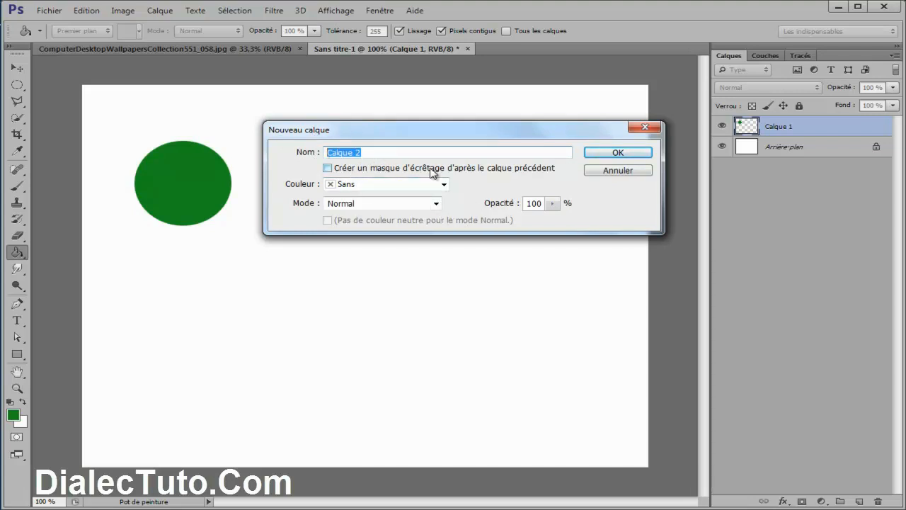
text(Rouge)
click(629, 155)
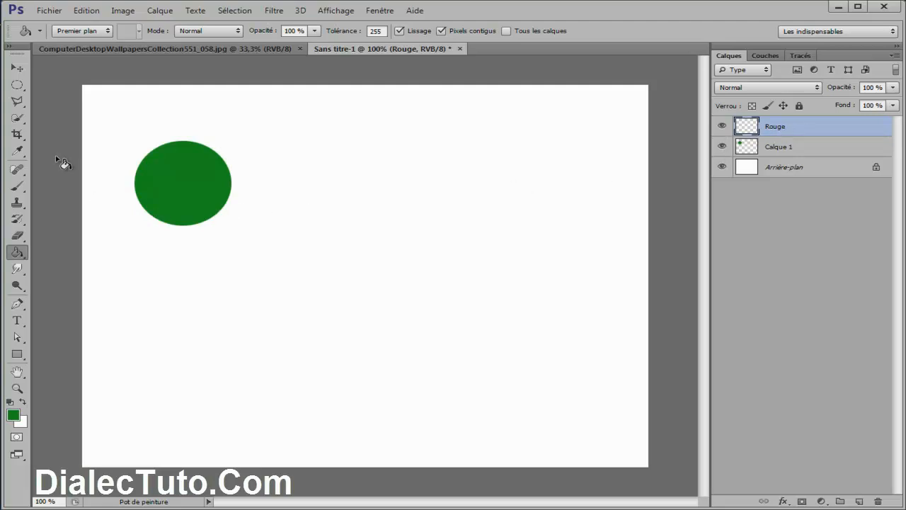
Make an ellipse filled with red (ff0107) on the Rouge layer, below and right of the green ellipse, and deselect it
click(17, 84)
drag(228, 245, 348, 344)
click(15, 417)
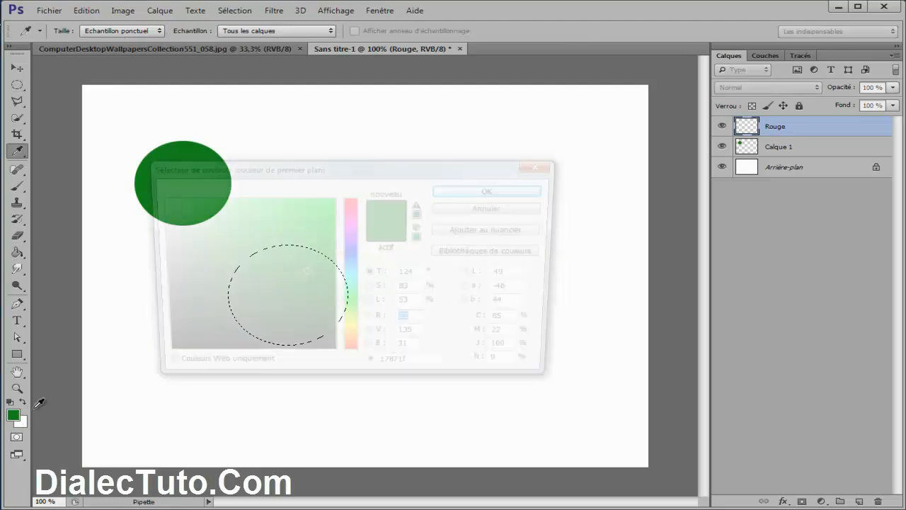
drag(354, 244, 344, 199)
click(332, 198)
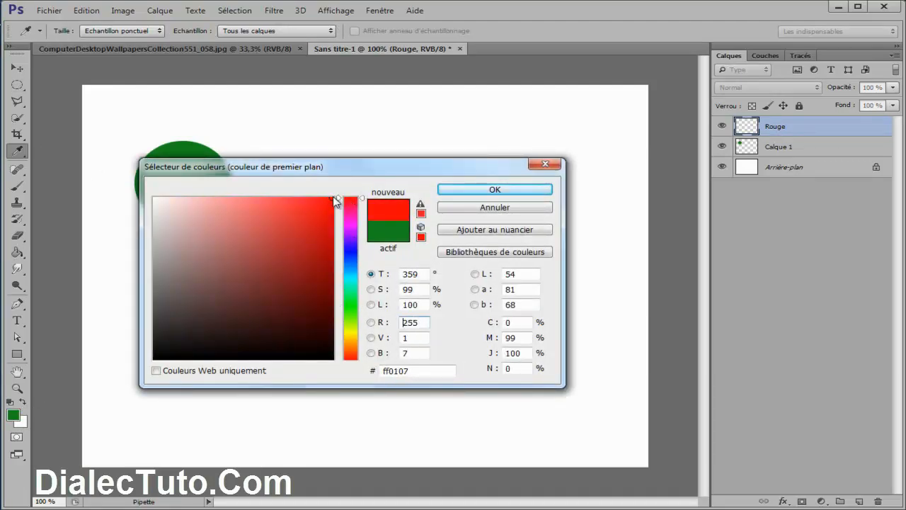
click(479, 190)
click(17, 252)
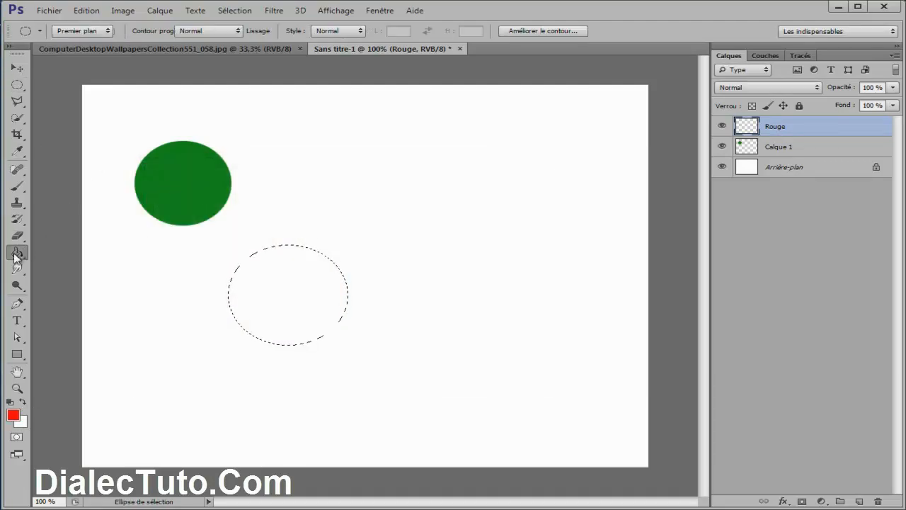
click(278, 296)
click(234, 9)
click(245, 39)
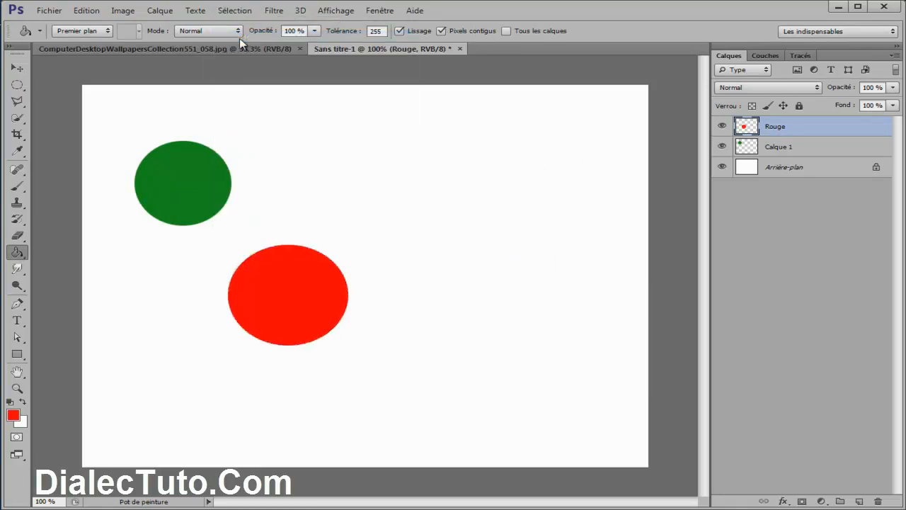
Create another new layer named jaune above the Rouge layer
click(895, 55)
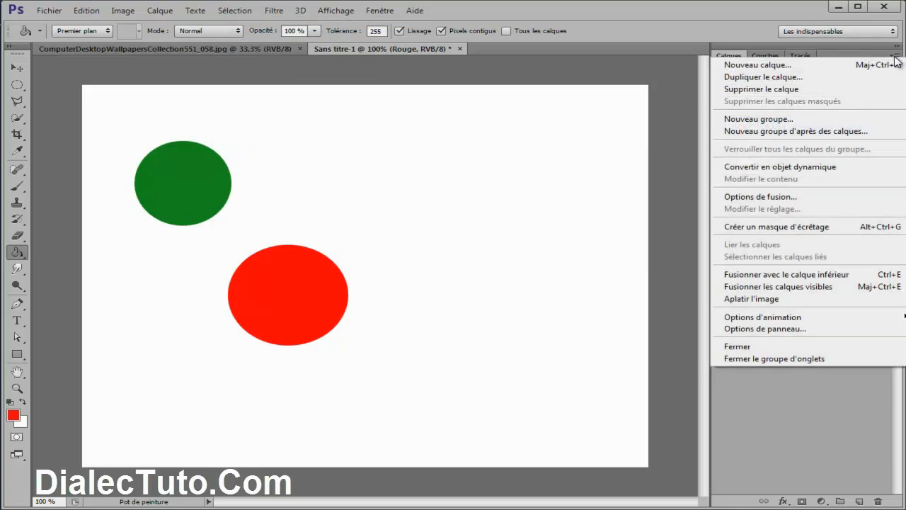
click(747, 65)
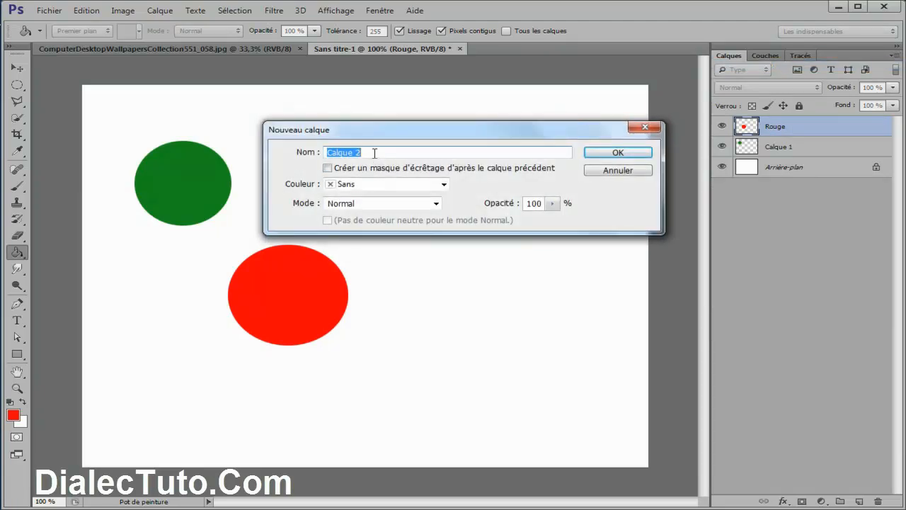
drag(337, 153, 316, 160)
text(jaune)
click(621, 155)
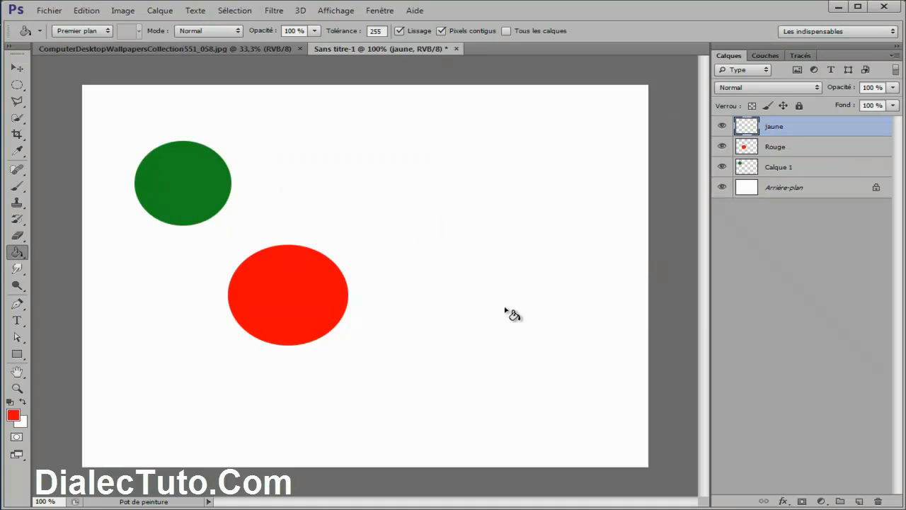
Make a yellow-filled ellipse on the jaune layer in the canvas's upper-right area, above and right of the red ellipse, and deselect it
click(17, 85)
drag(401, 149, 521, 251)
click(13, 415)
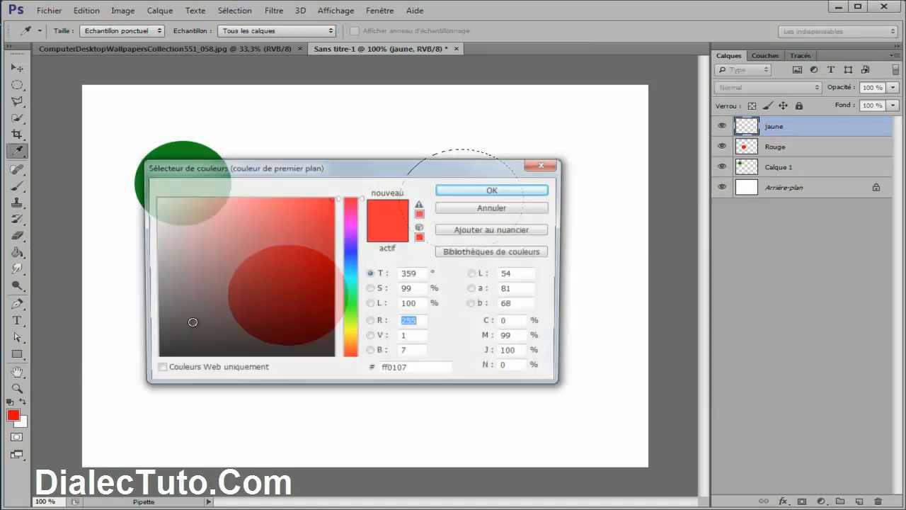
click(352, 334)
click(327, 219)
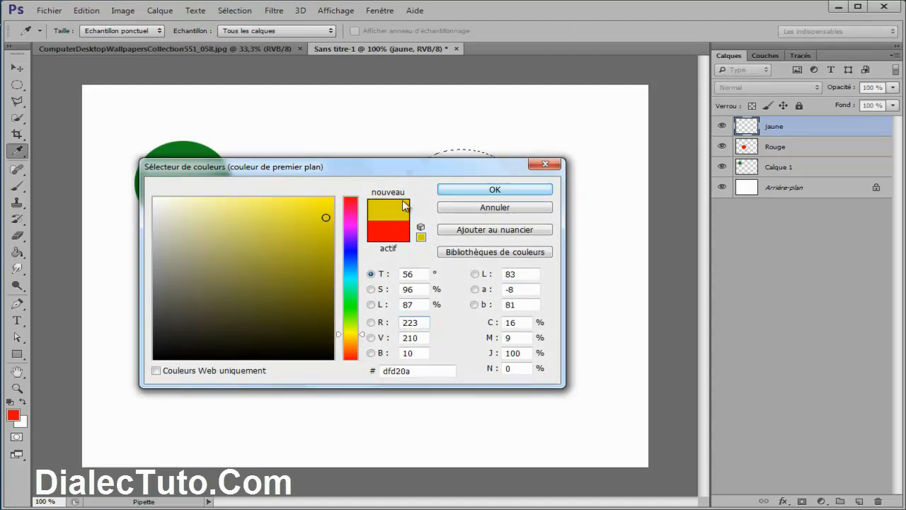
click(328, 206)
click(490, 189)
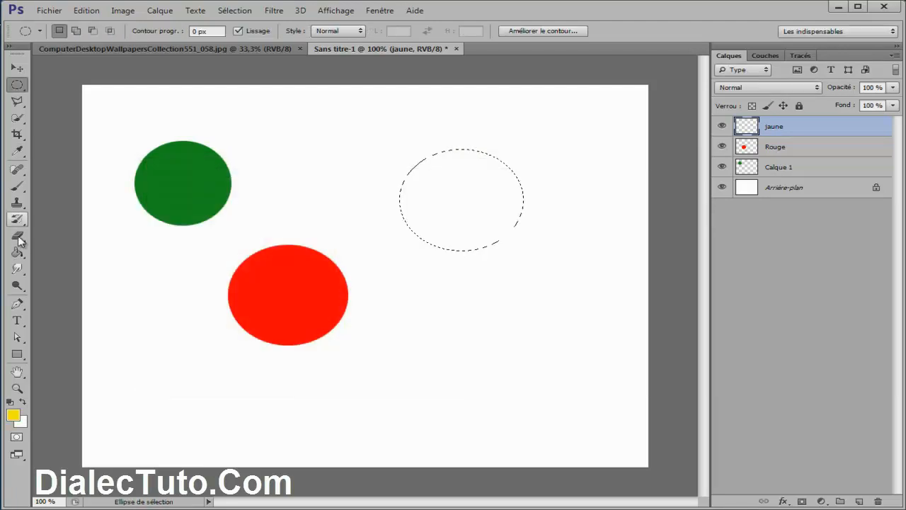
click(18, 253)
click(461, 214)
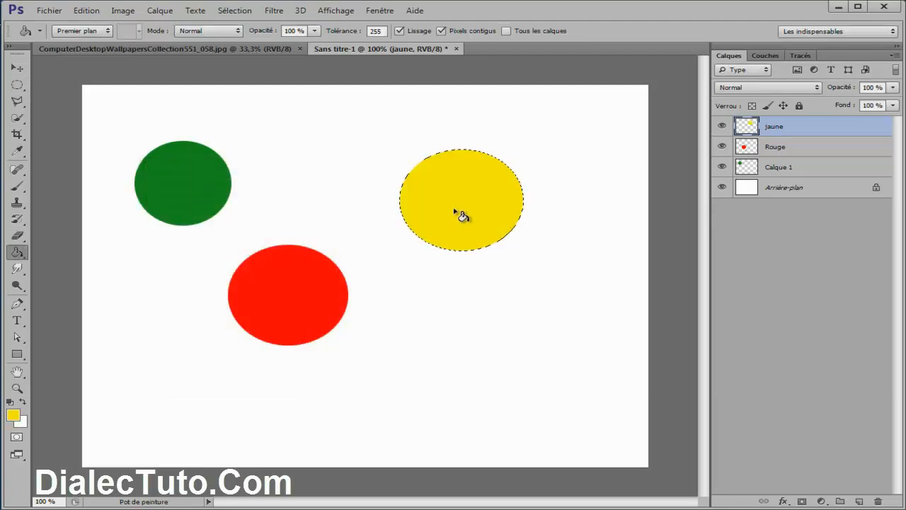
click(234, 12)
click(241, 37)
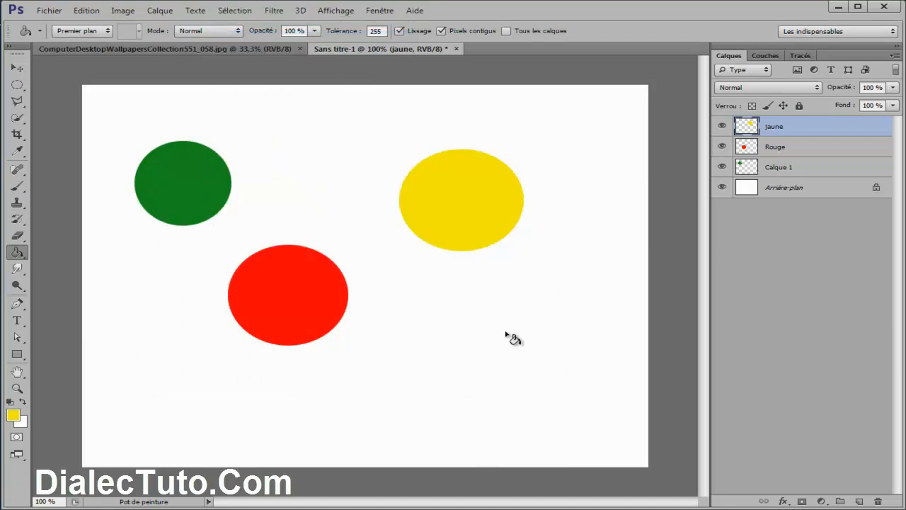
click(779, 168)
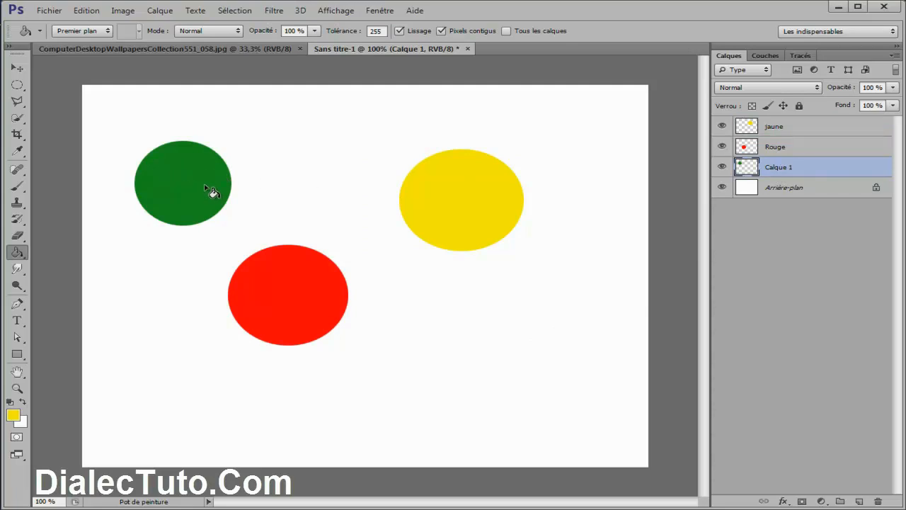
double_click(778, 168)
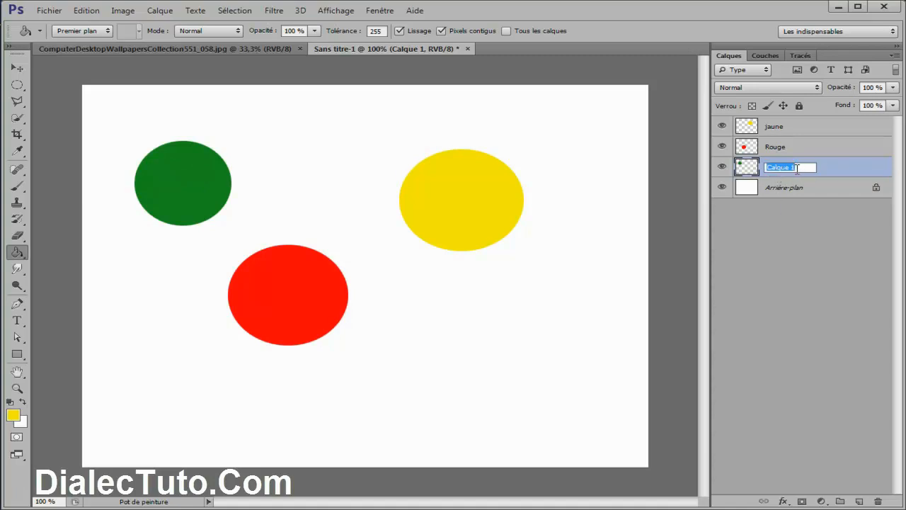
click(784, 244)
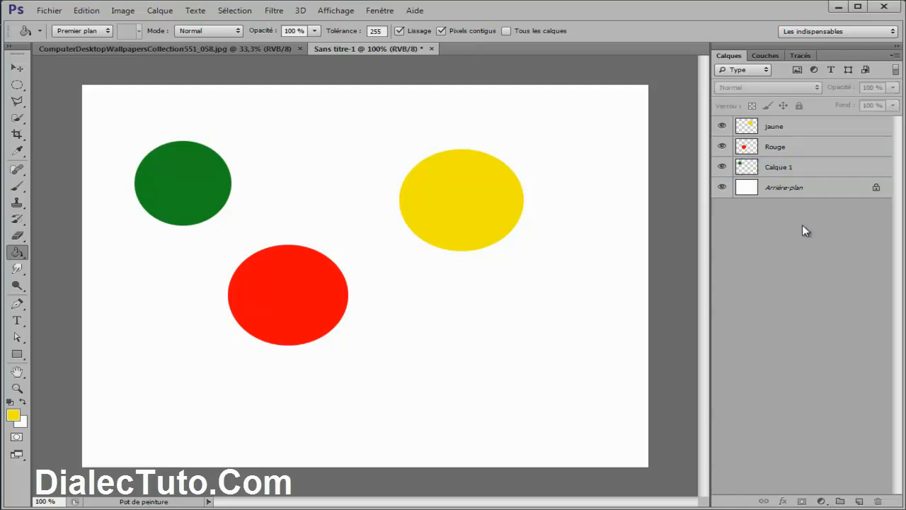
click(868, 171)
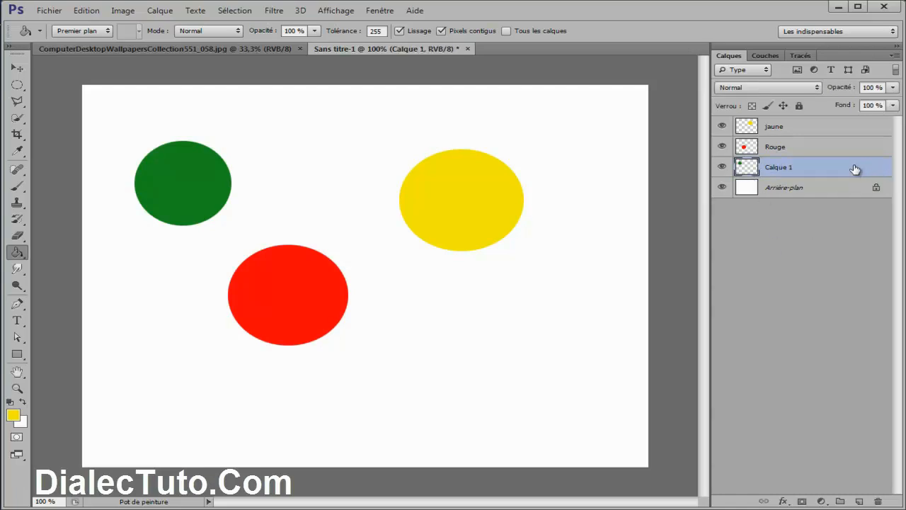
double_click(865, 167)
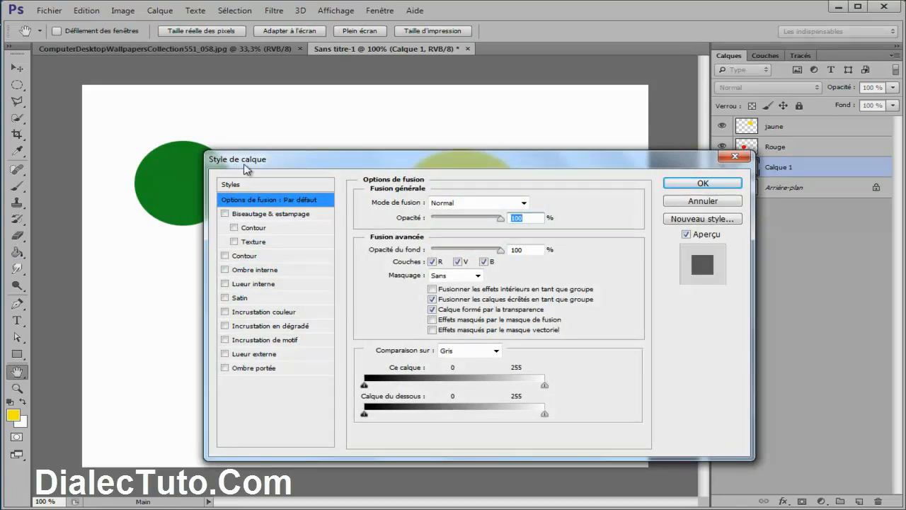
click(705, 202)
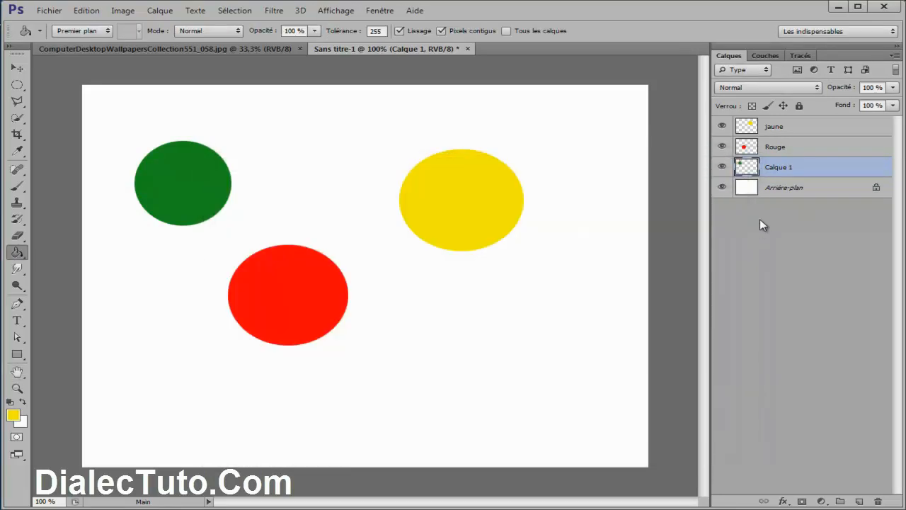
double_click(774, 147)
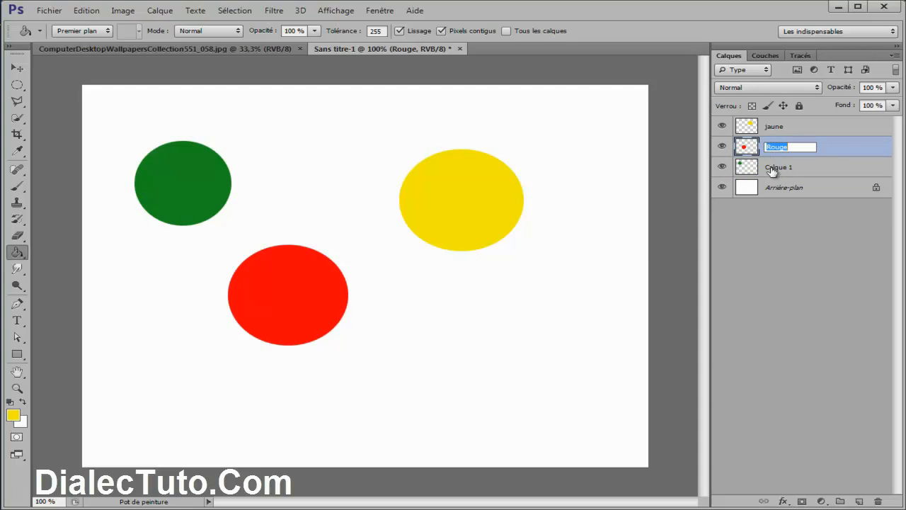
Rename the Calque 1 layer, which holds the green ellipse, as vert
click(776, 175)
double_click(778, 168)
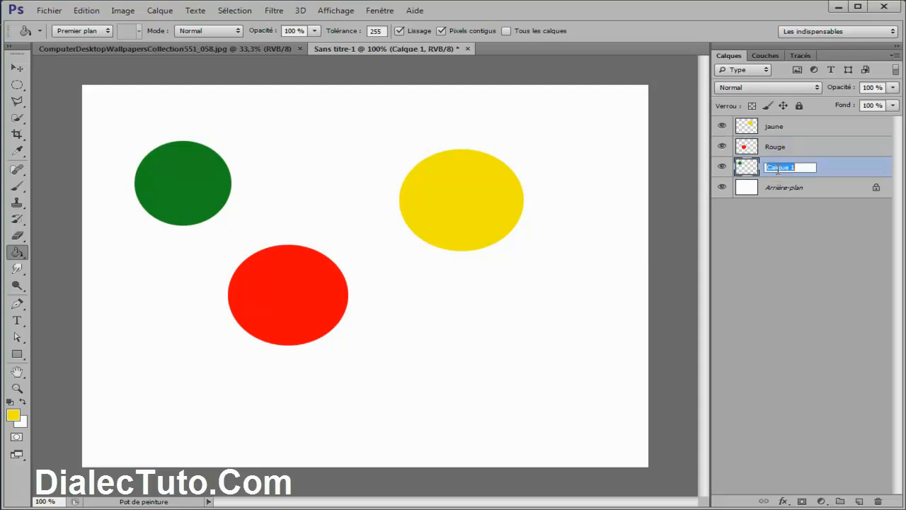
text(vert)
key(Return)
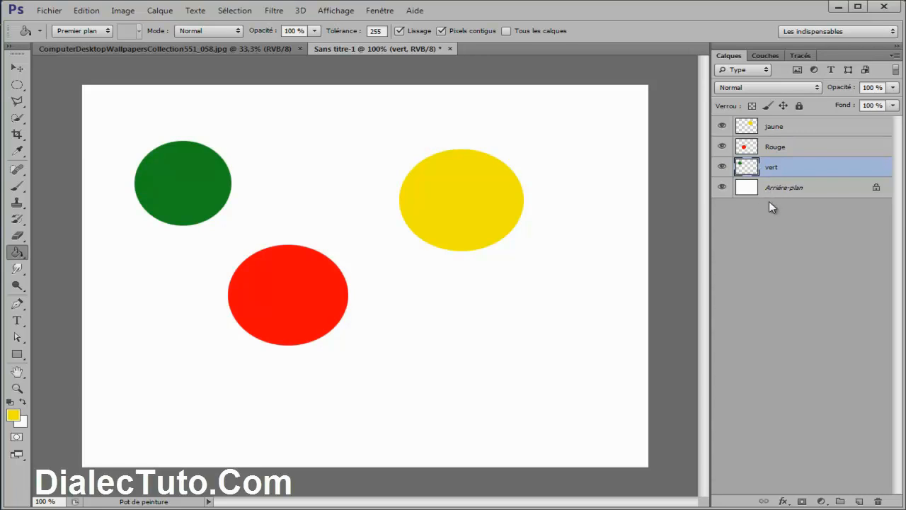
Hide and show the vert, Rouge and jaune layers in turn, leaving all layers visible
click(722, 168)
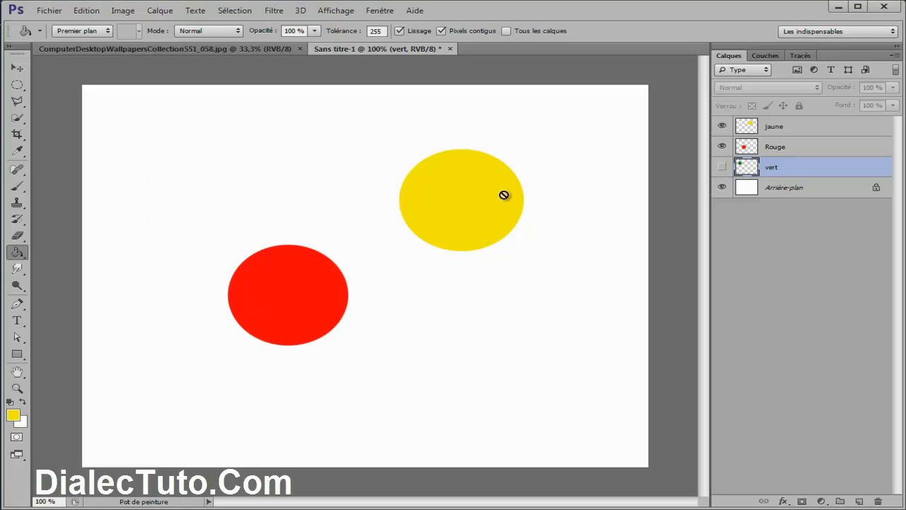
click(722, 167)
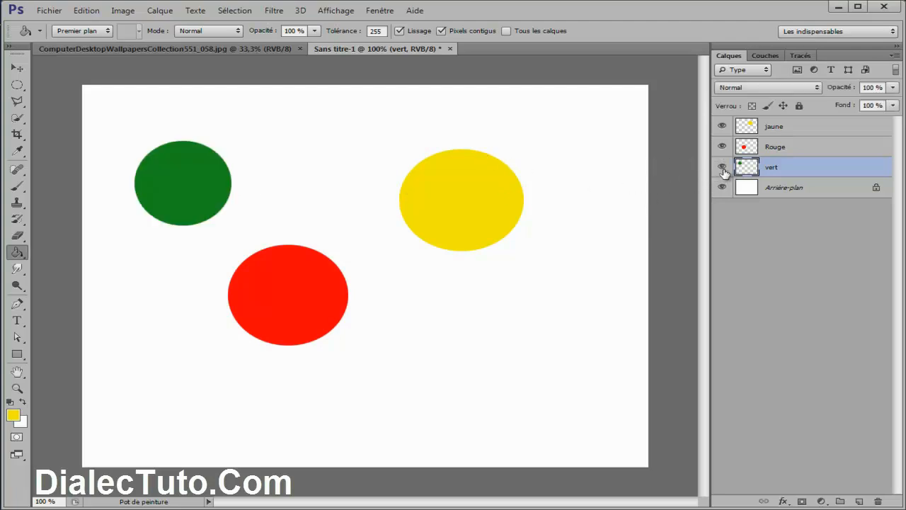
click(775, 147)
click(722, 147)
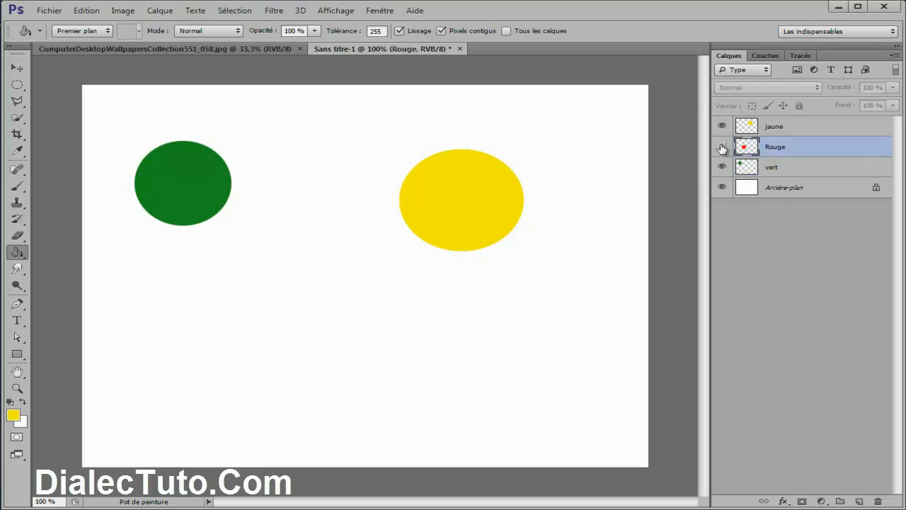
click(722, 147)
click(722, 147)
click(722, 147)
click(722, 126)
click(722, 127)
mouse_move(722, 187)
mouse_down()
mouse_move(722, 126)
mouse_move(722, 187)
mouse_up()
click(723, 126)
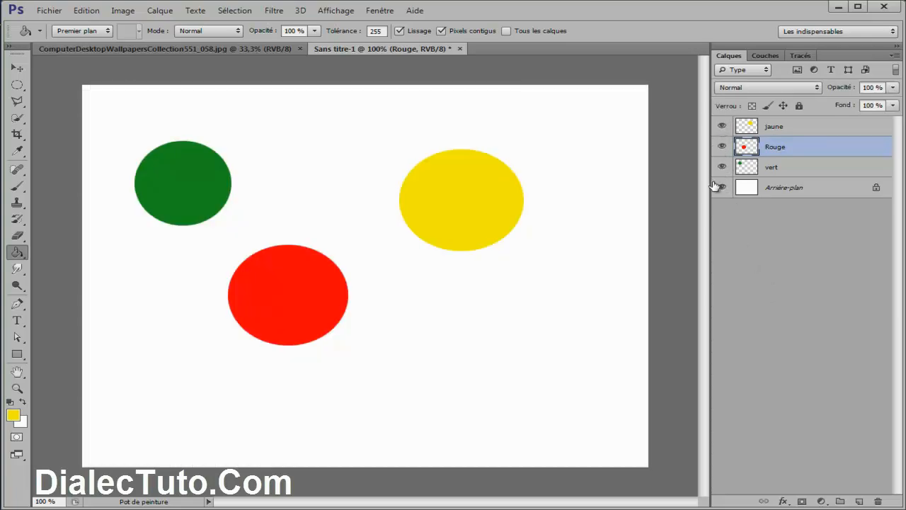
Move the vert layer's green ellipse to just left of the red one and erase a horizontal strip across its middle with a 13 px Eraser
click(776, 172)
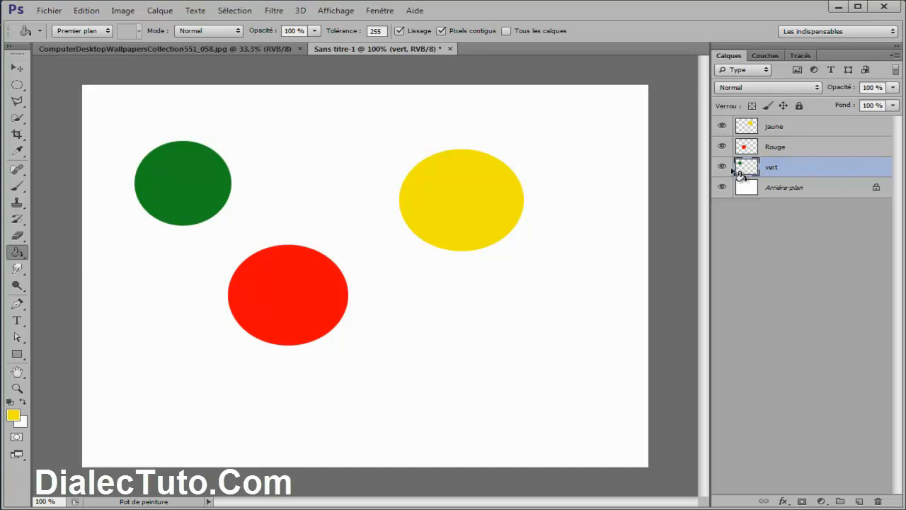
click(17, 68)
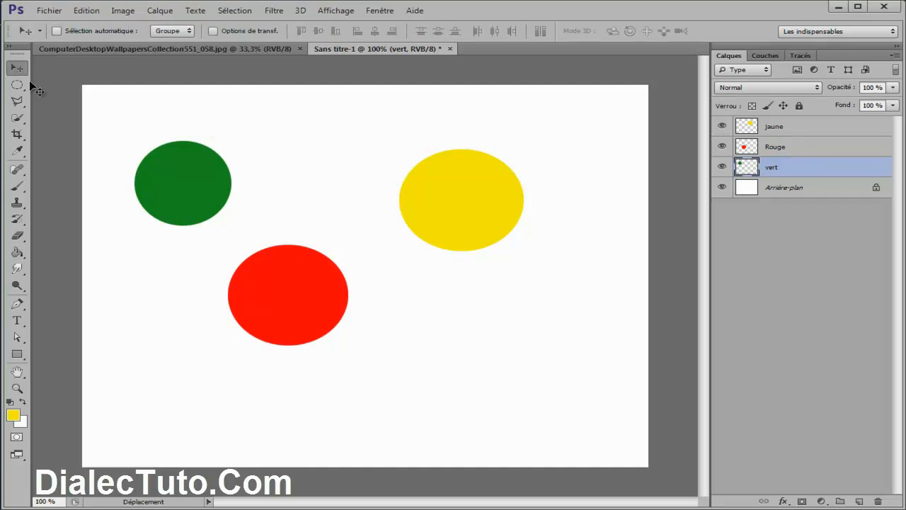
drag(189, 208, 147, 182)
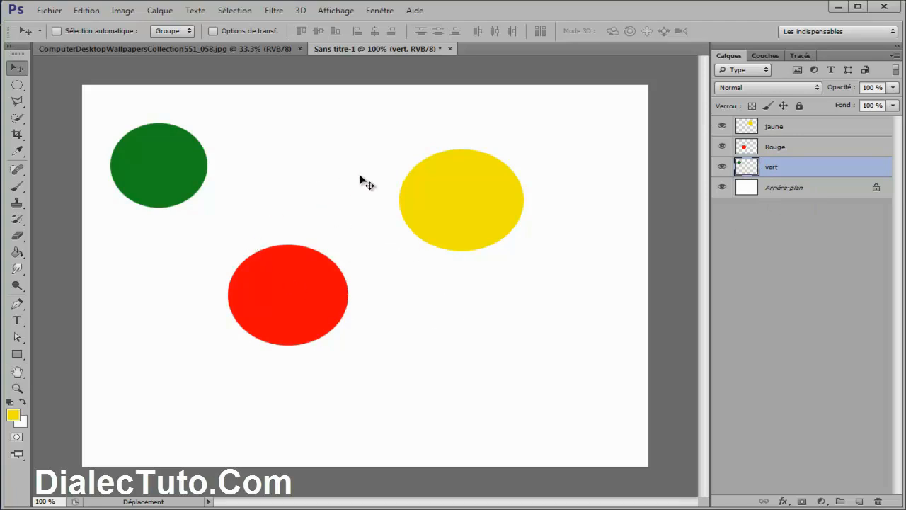
drag(176, 166, 143, 308)
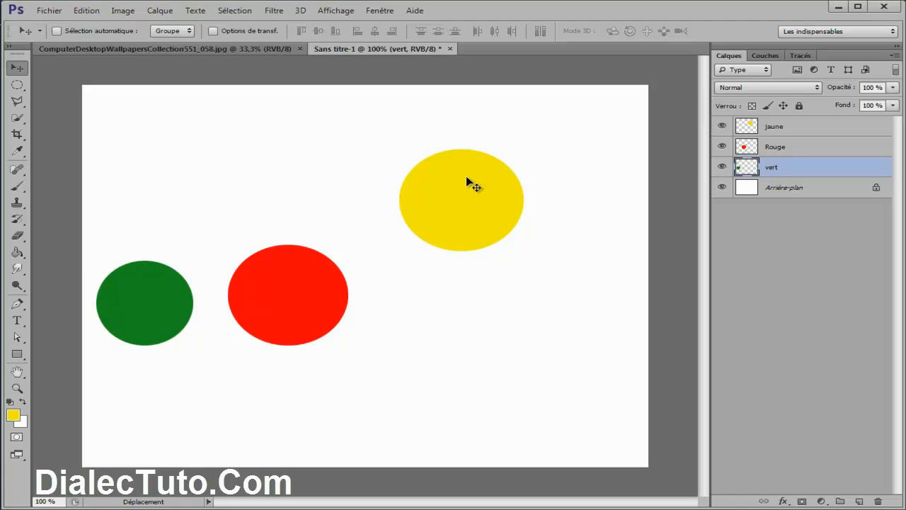
click(18, 237)
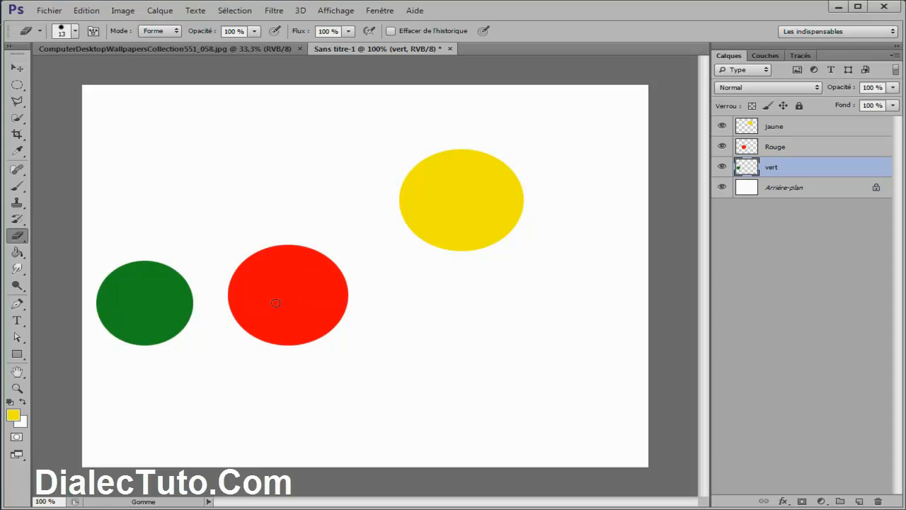
drag(199, 305, 96, 305)
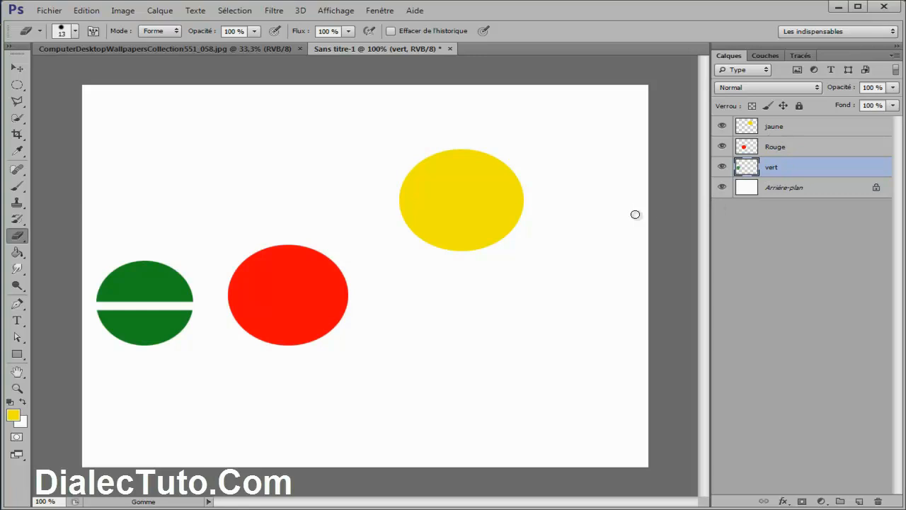
Move the green ellipse partly behind the red one, and the jaune layer's yellow ellipse over the lower-left part of both
click(18, 69)
drag(139, 283, 154, 206)
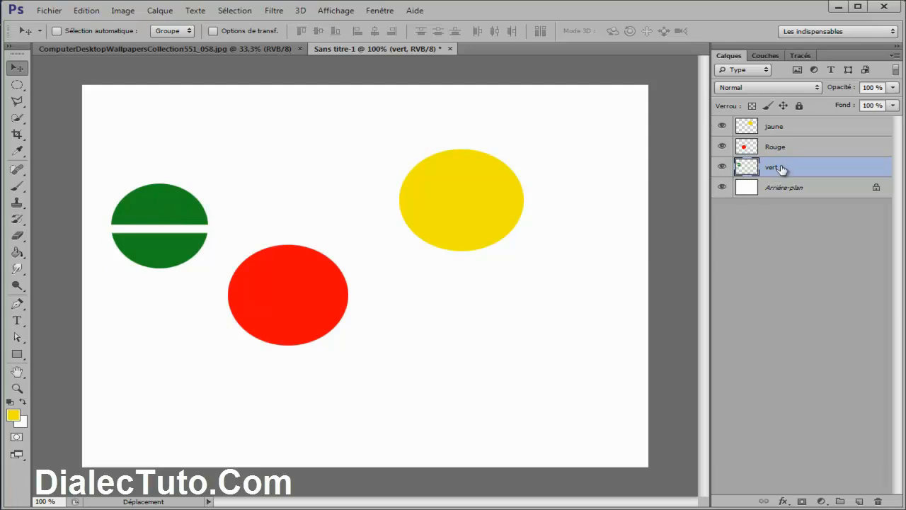
drag(176, 205, 246, 260)
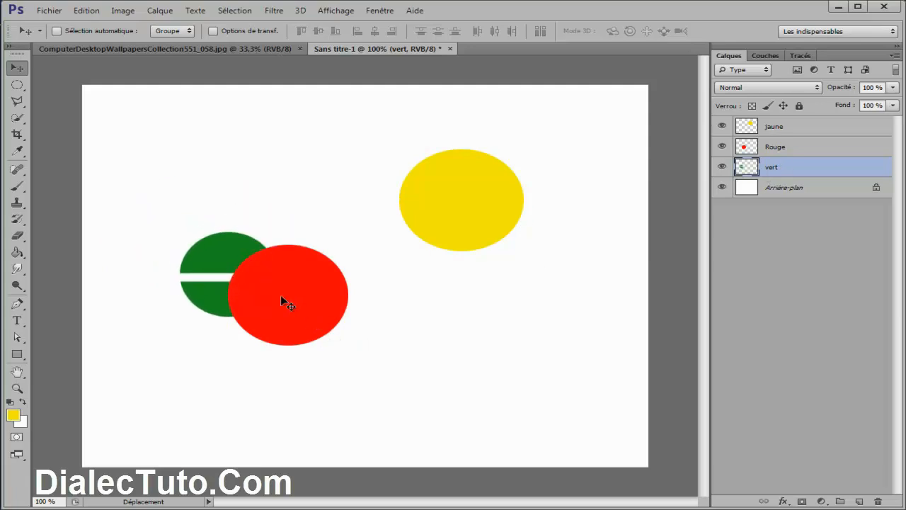
click(774, 127)
drag(490, 204, 239, 331)
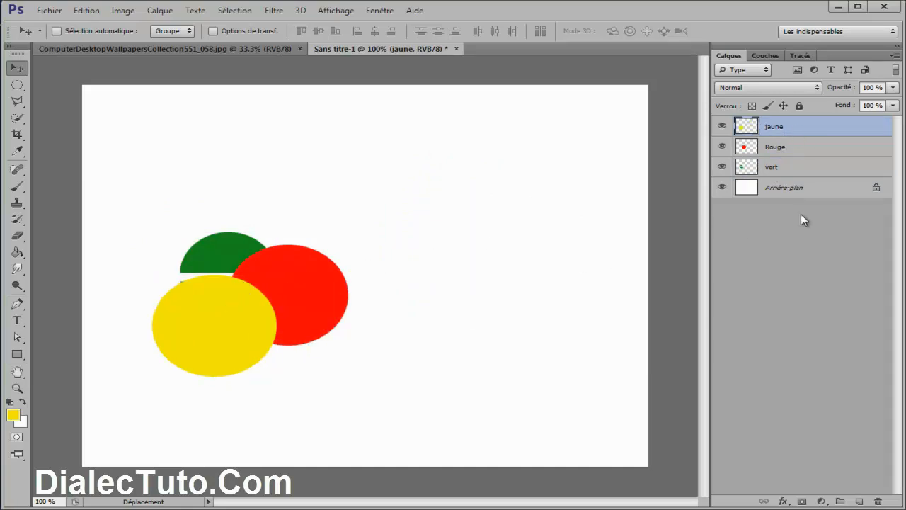
click(789, 174)
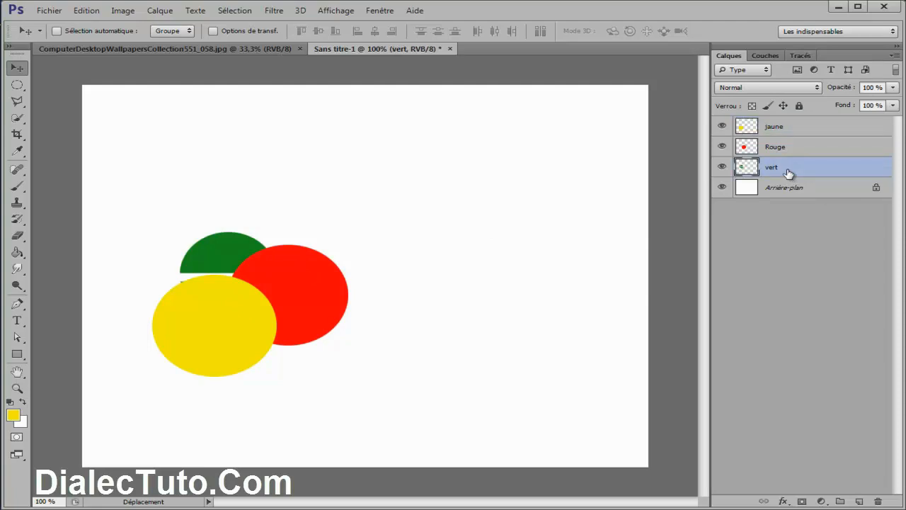
click(787, 150)
click(785, 131)
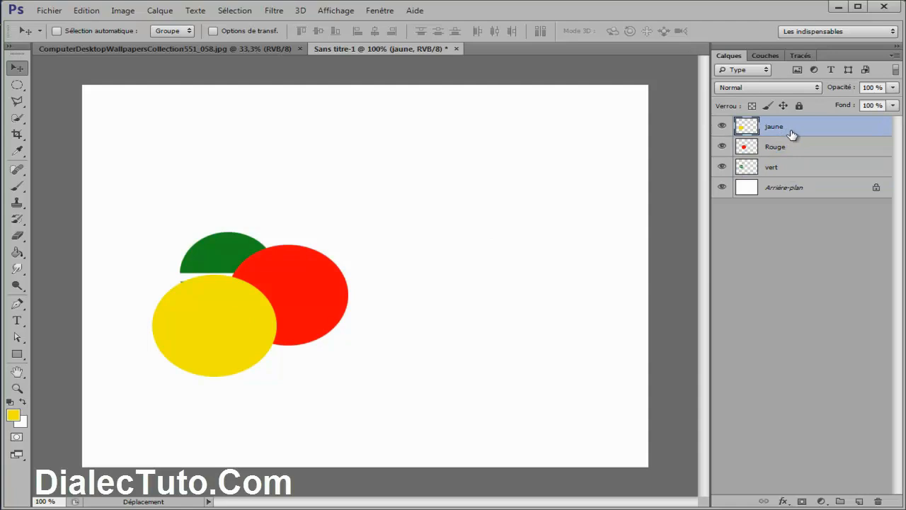
click(771, 170)
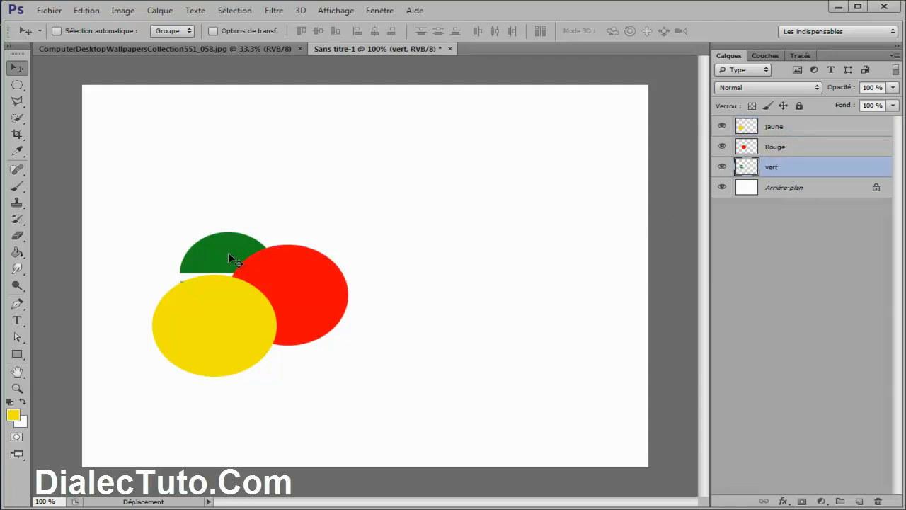
click(792, 149)
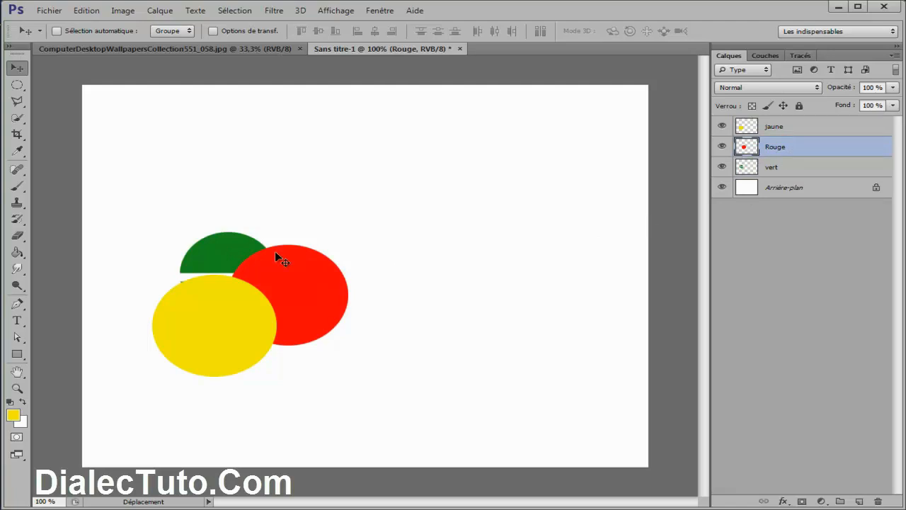
click(773, 131)
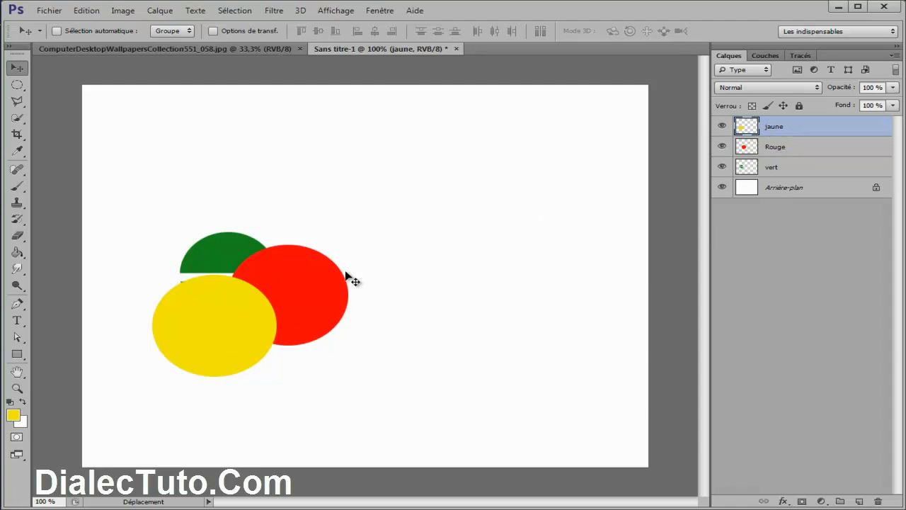
Raise the vert layer to the top of the layer stack, and move it down between jaune and Rouge
click(773, 169)
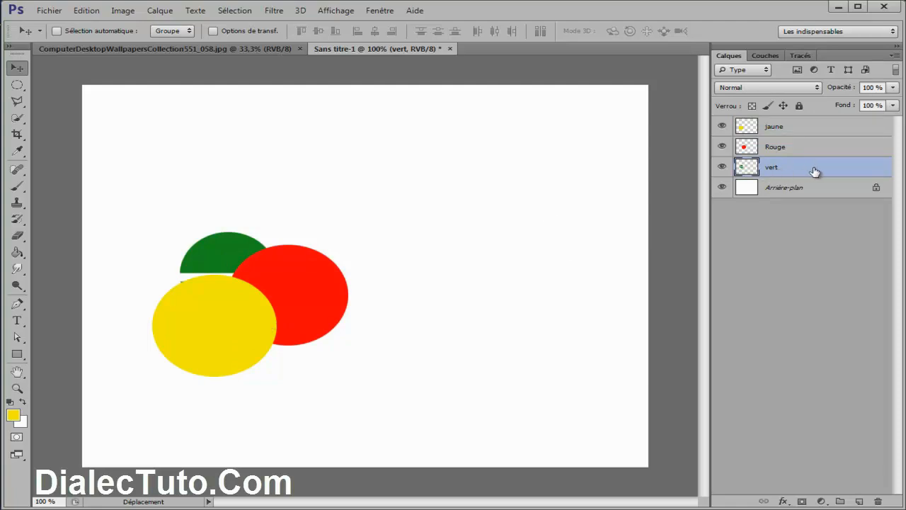
drag(830, 172, 835, 122)
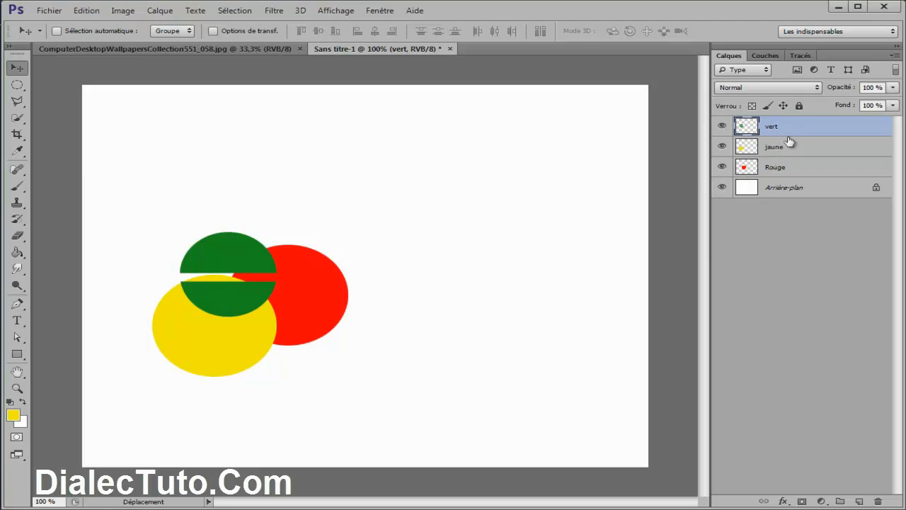
drag(807, 127, 776, 153)
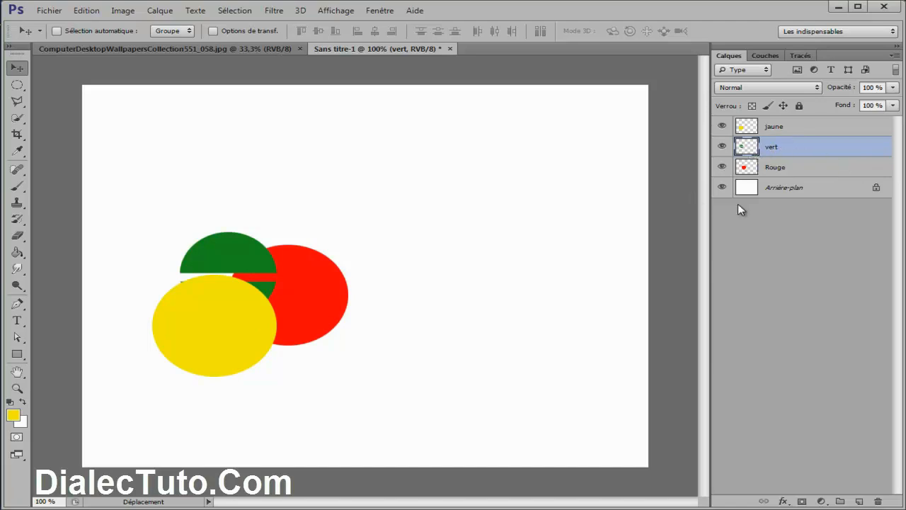
click(791, 170)
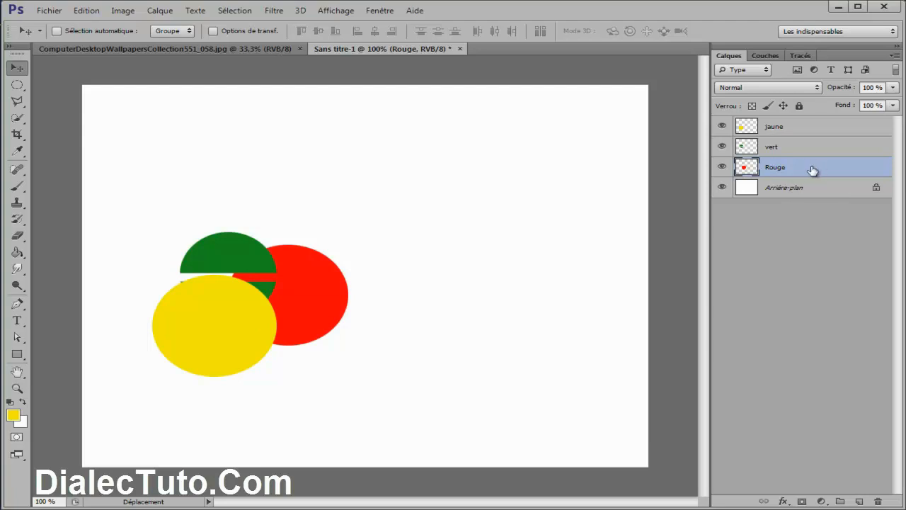
right_click(811, 167)
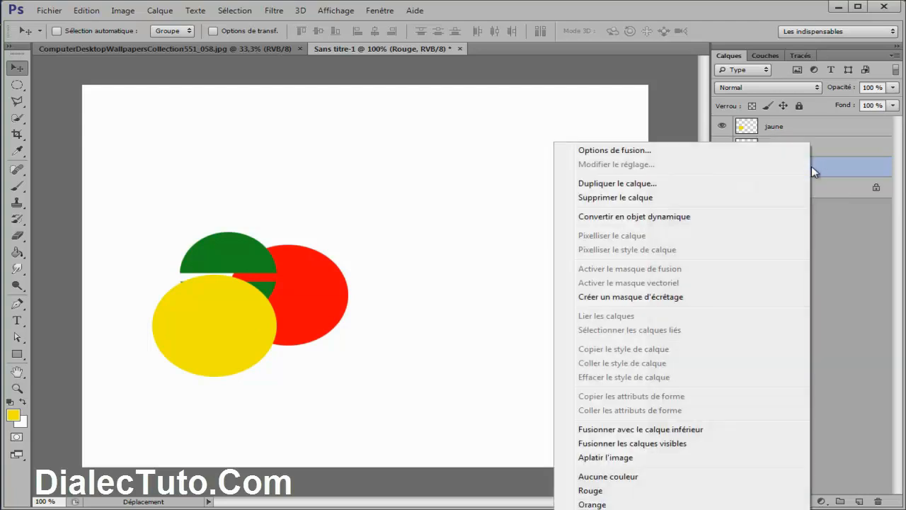
click(627, 200)
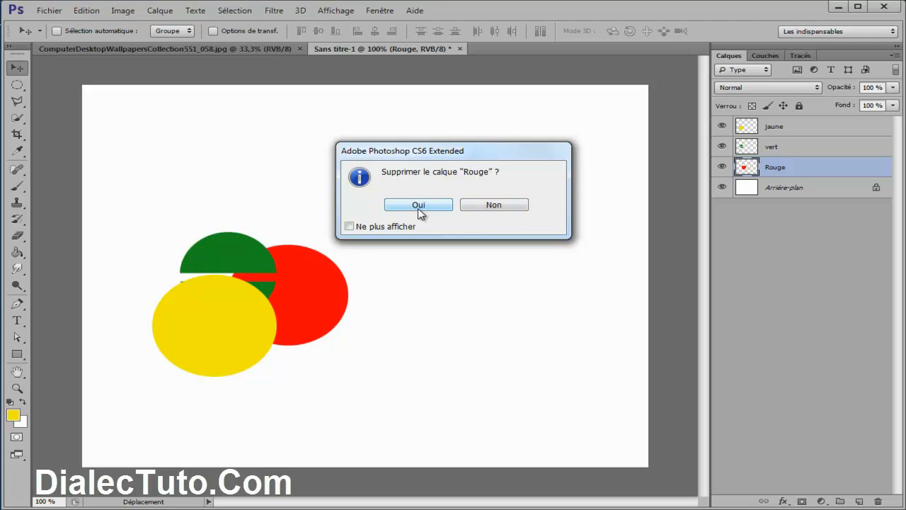
click(495, 205)
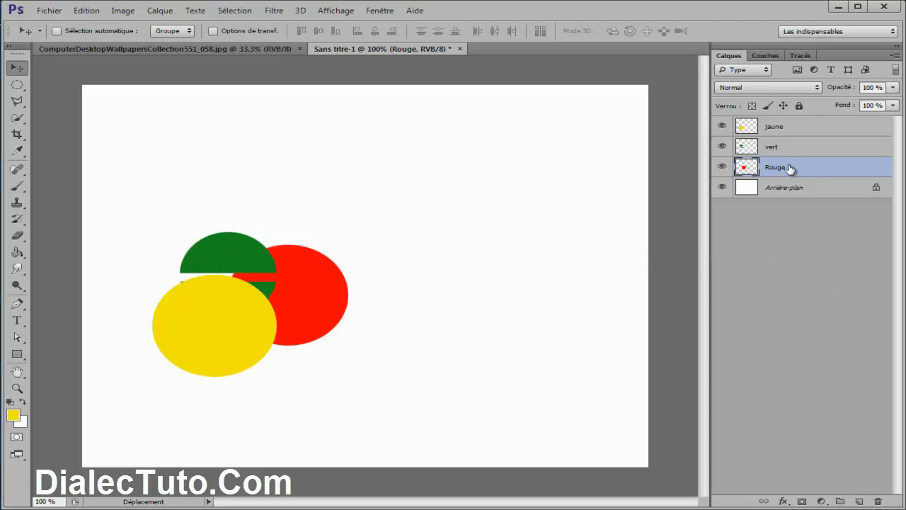
click(878, 502)
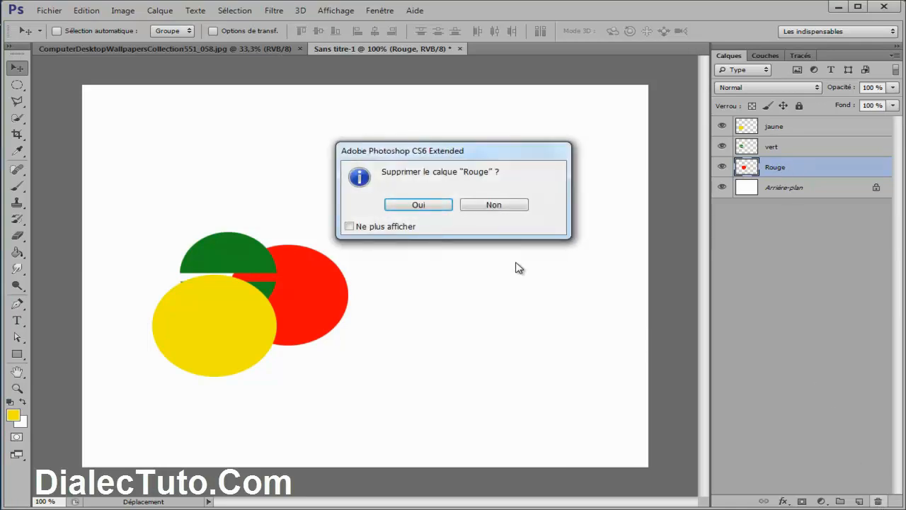
click(495, 210)
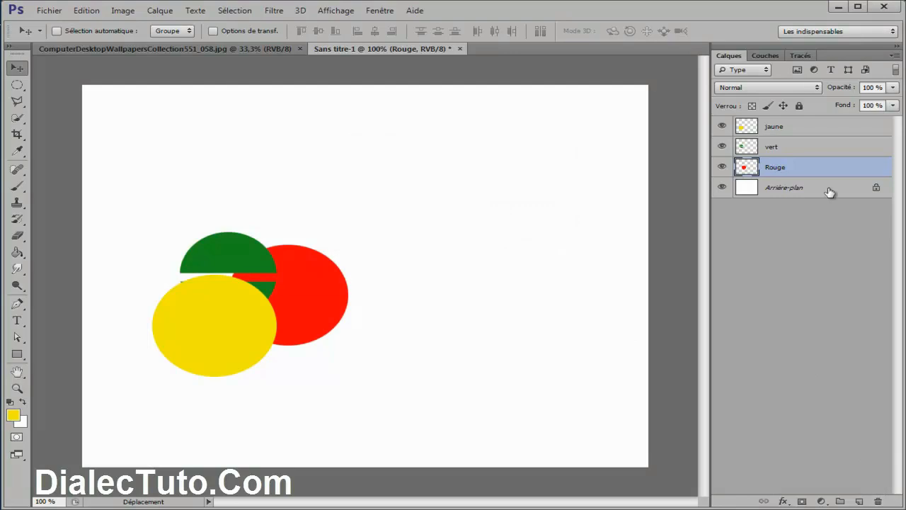
Delete the Rouge layer holding the red ellipse, and step back in the history to undo the deletion
drag(840, 170, 880, 501)
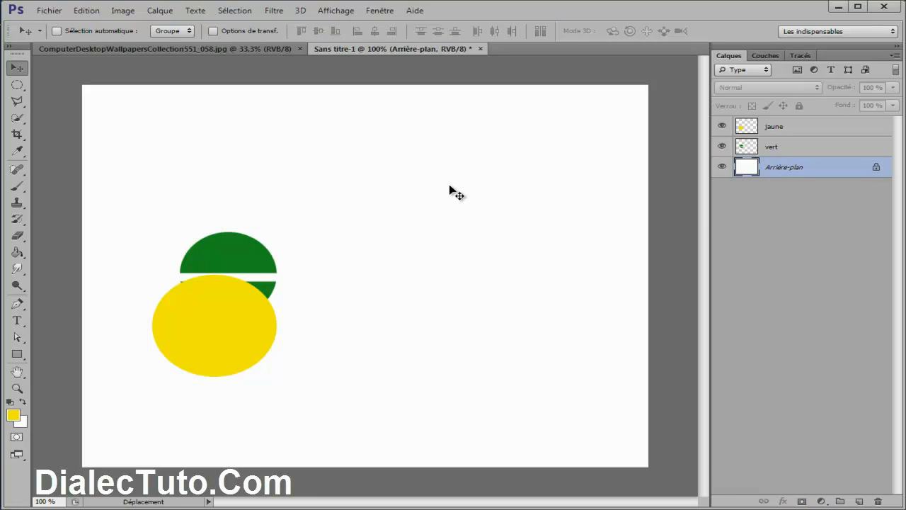
click(87, 12)
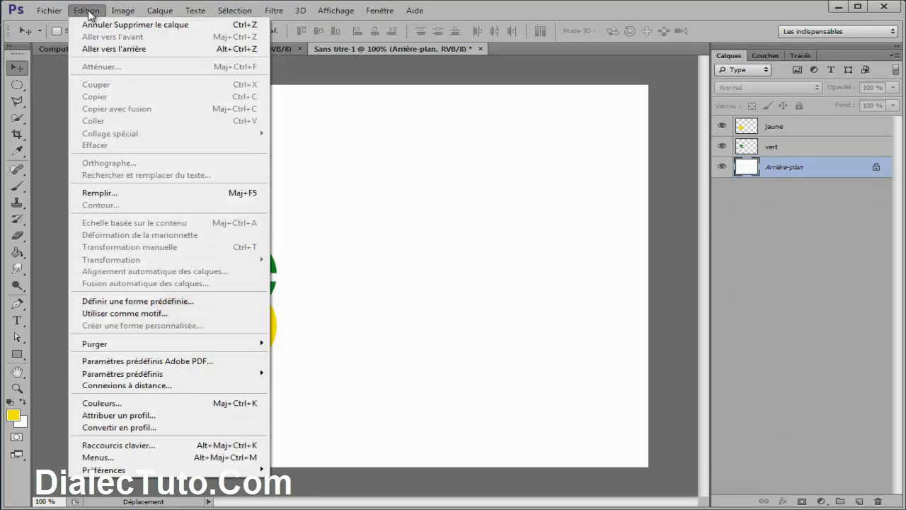
click(108, 50)
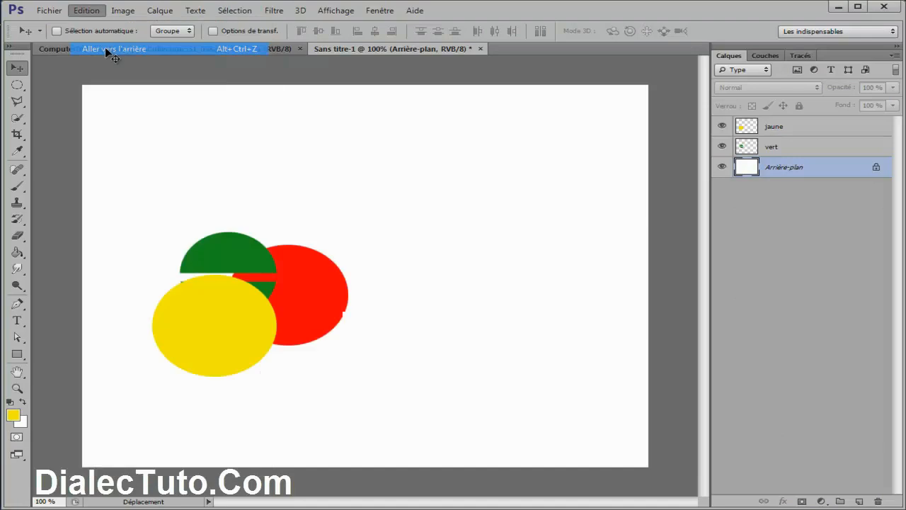